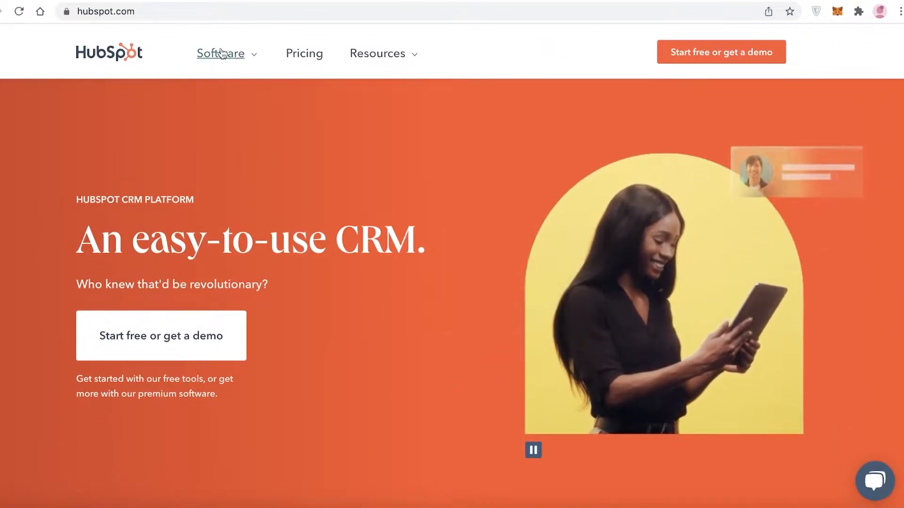
Open the Free HubSpot CRM product page from the site's software offerings.
left_click(222, 54)
scroll(884, 391, "up", 1)
left_click(863, 387)
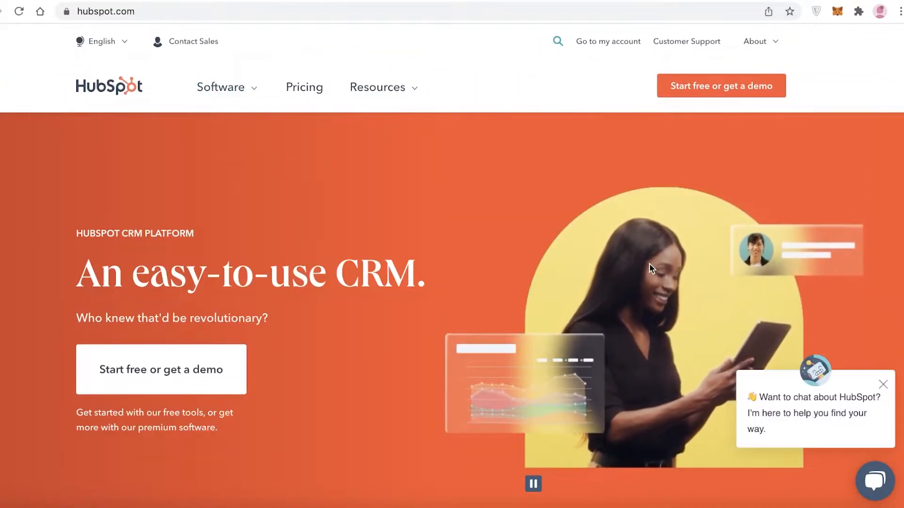
left_click(229, 88)
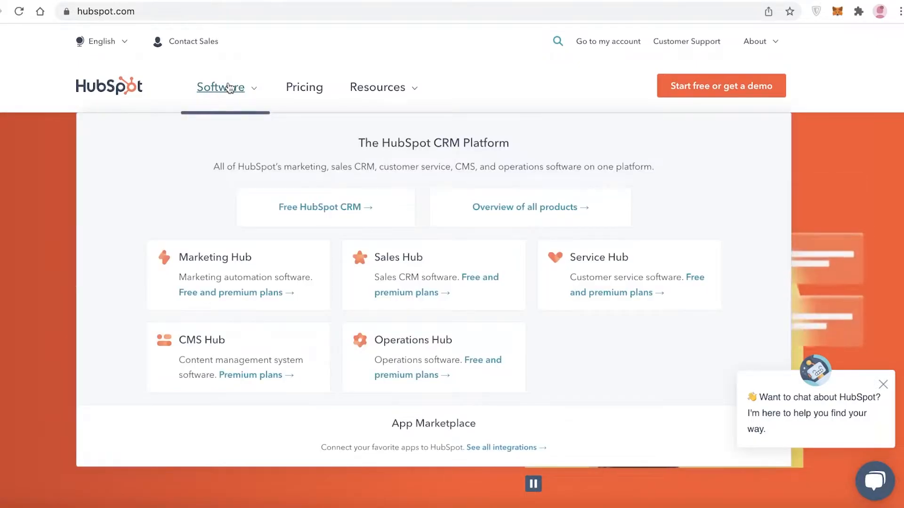
left_click(311, 215)
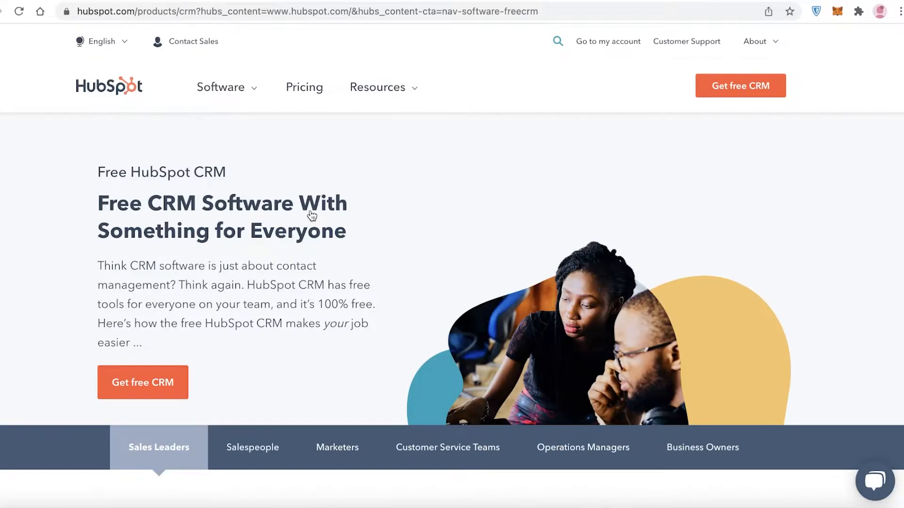
Look through the Free HubSpot CRM page for its features and customer testimonials.
scroll(311, 216, "down", 6)
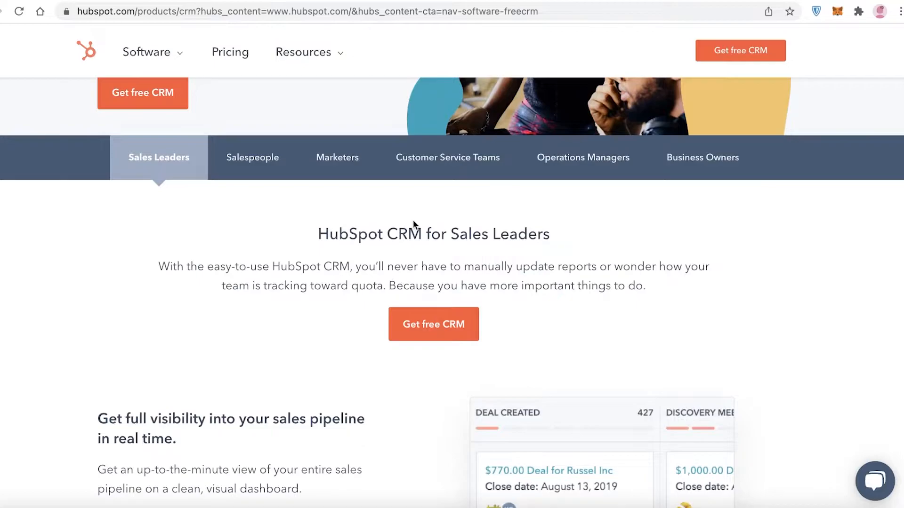
scroll(580, 264, "down", 20)
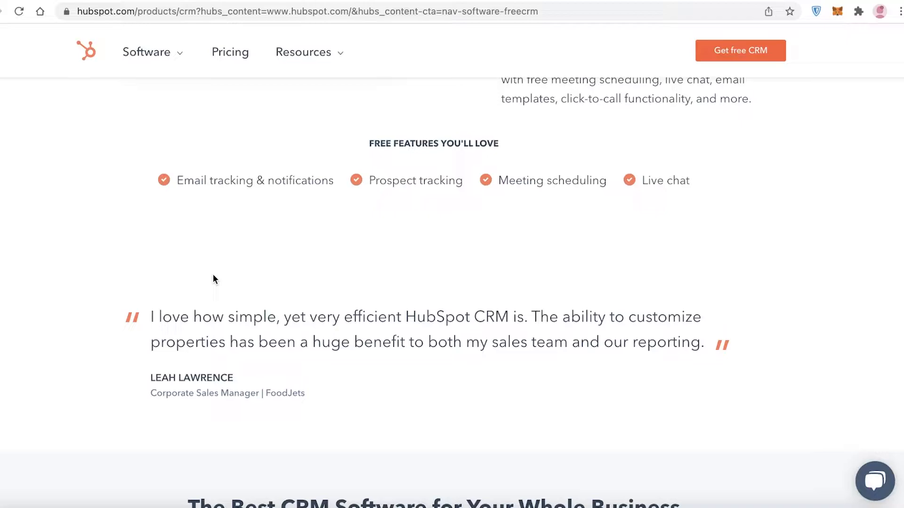
scroll(214, 281, "down", 3)
scroll(216, 287, "up", 15)
scroll(221, 294, "down", 15)
scroll(221, 292, "down", 3)
scroll(224, 296, "up", 20)
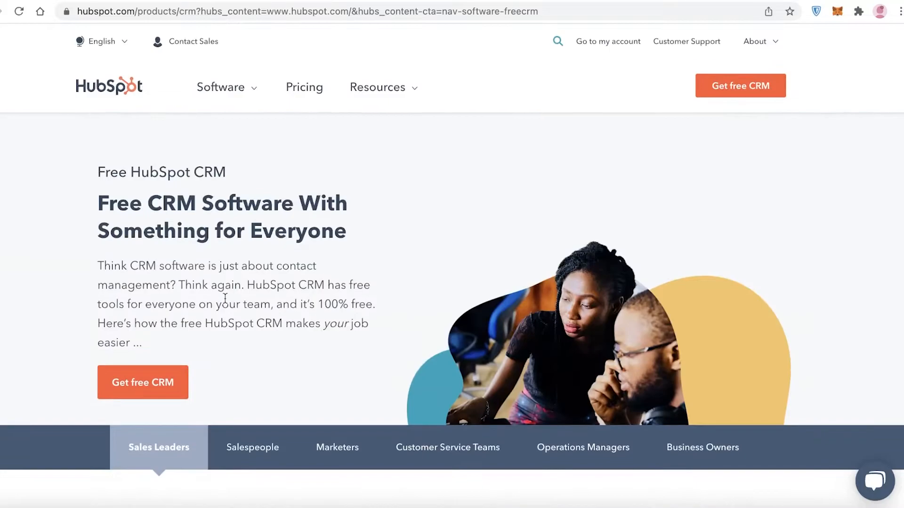
Start getting the free CRM and continue with the existing user and the existing account.
left_click(178, 377)
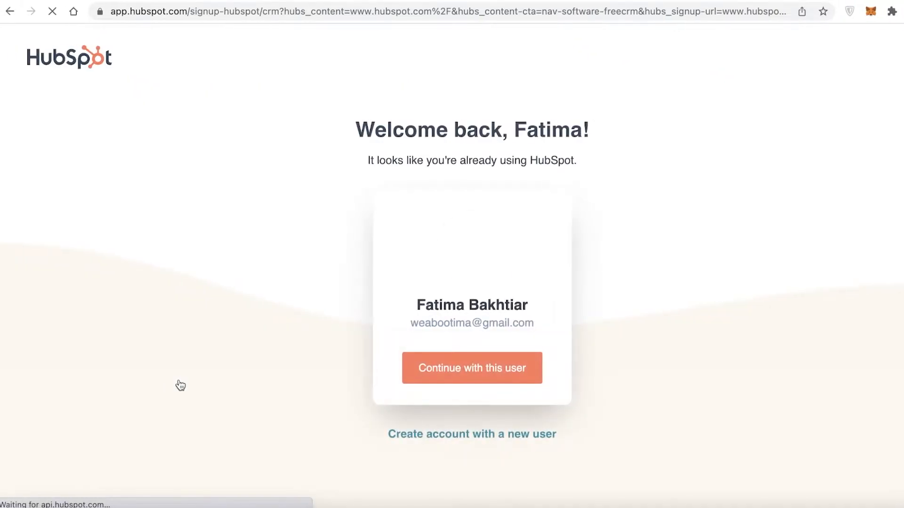
right_click(429, 435)
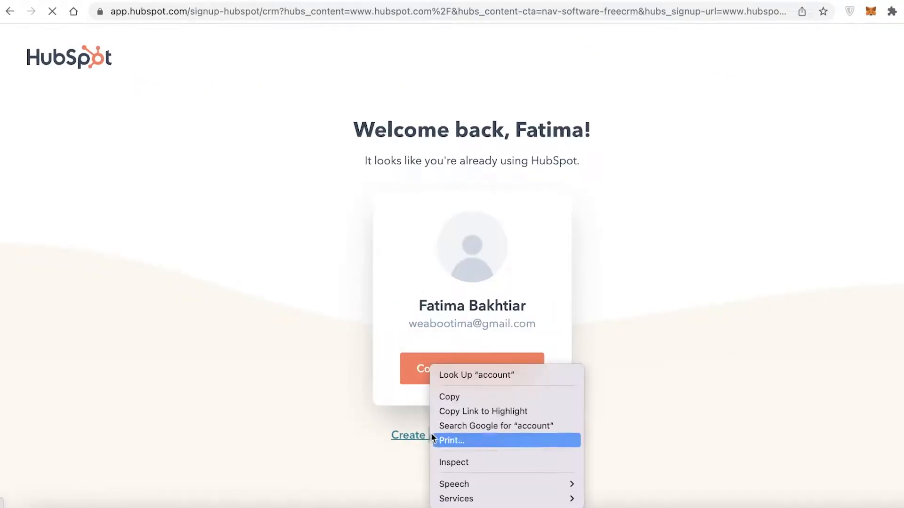
left_click(408, 334)
left_click(699, 363)
left_click(434, 379)
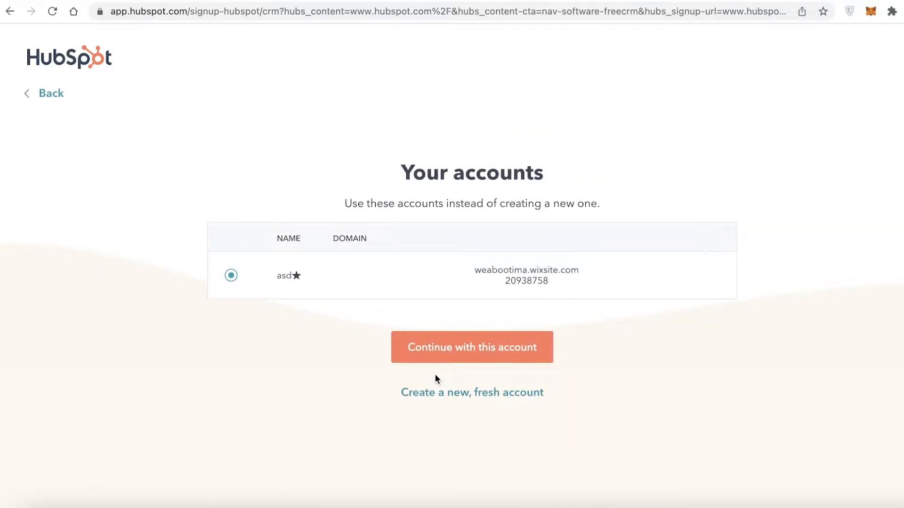
left_click(443, 358)
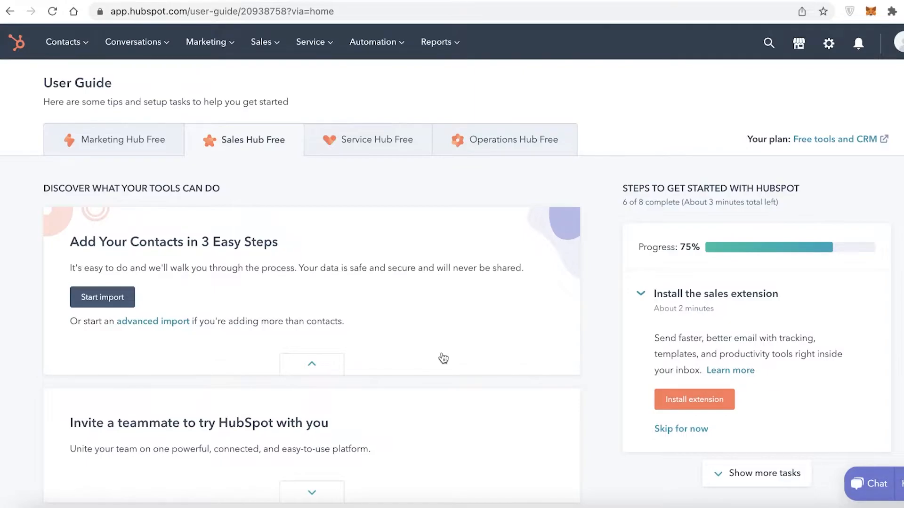
Examine the main navigation categories, the account profile options and the marketplace offerings.
left_click(71, 51)
mouse_move(153, 51)
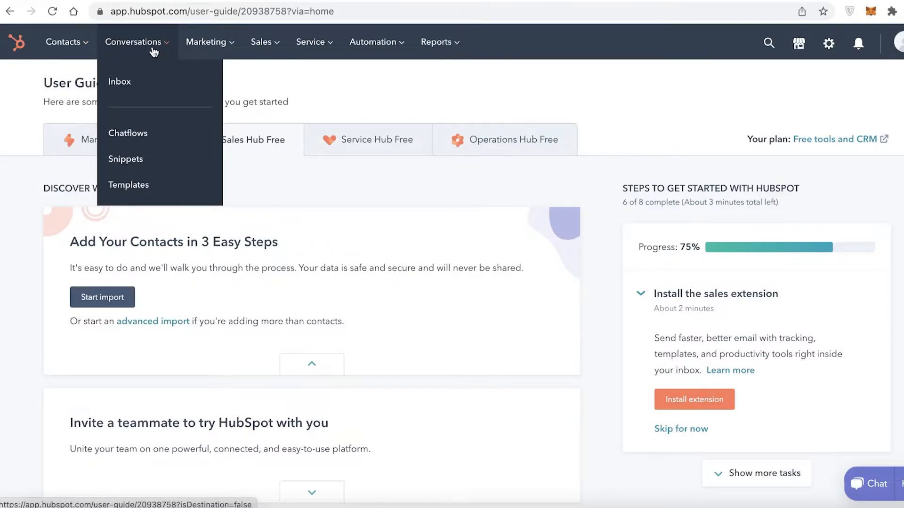
mouse_move(188, 55)
mouse_move(296, 56)
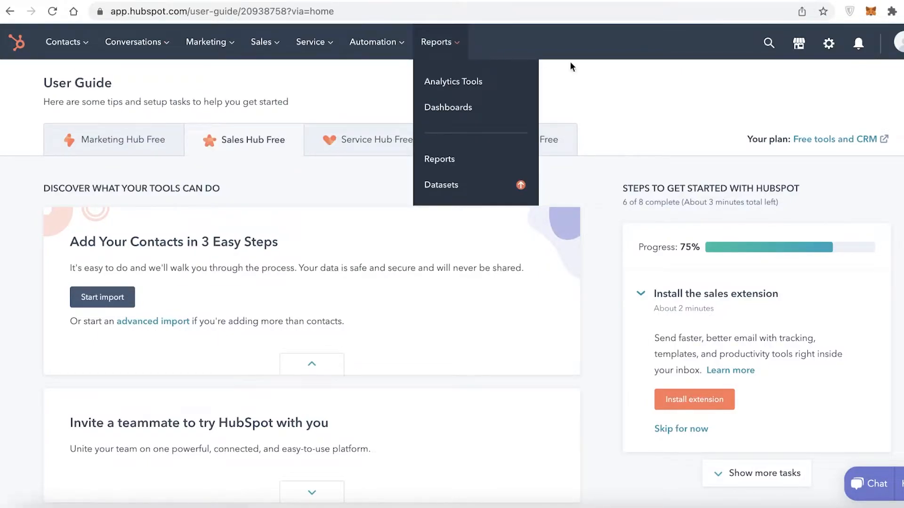
left_click(894, 55)
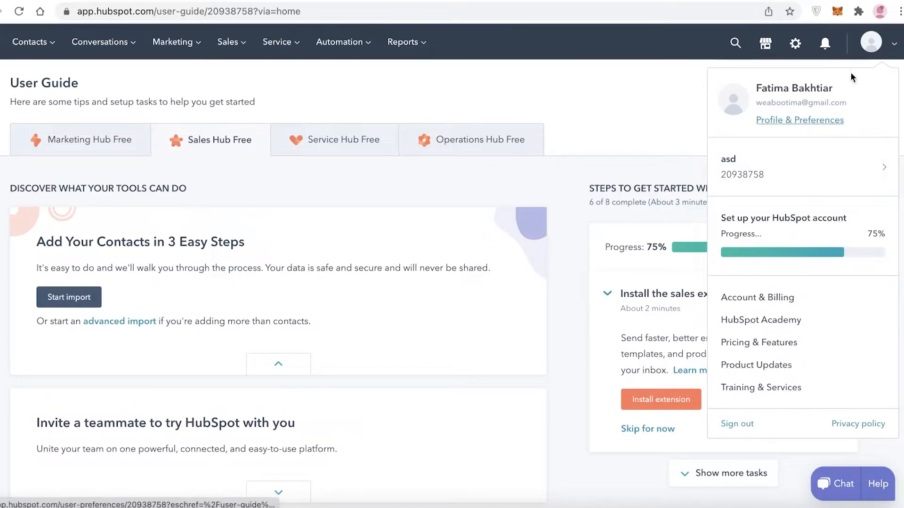
left_click(763, 44)
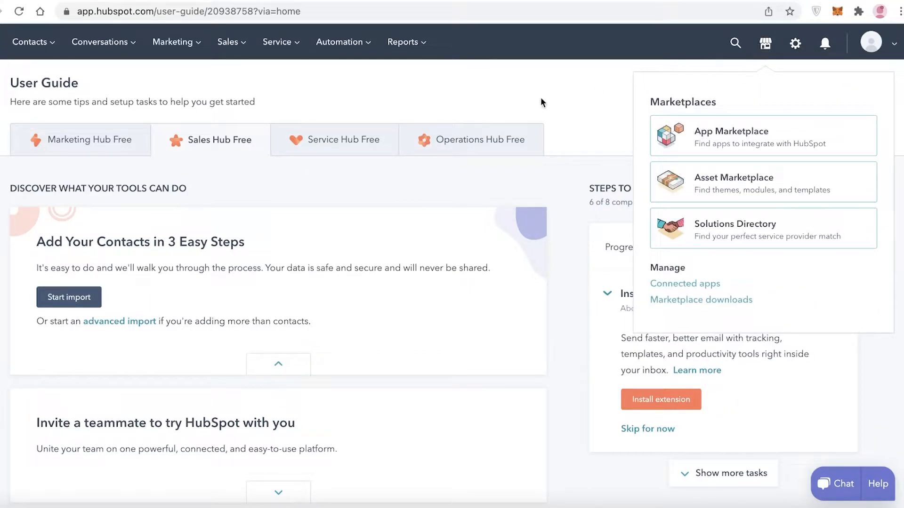
scroll(668, 249, "down", 3)
scroll(138, 313, "up", 3)
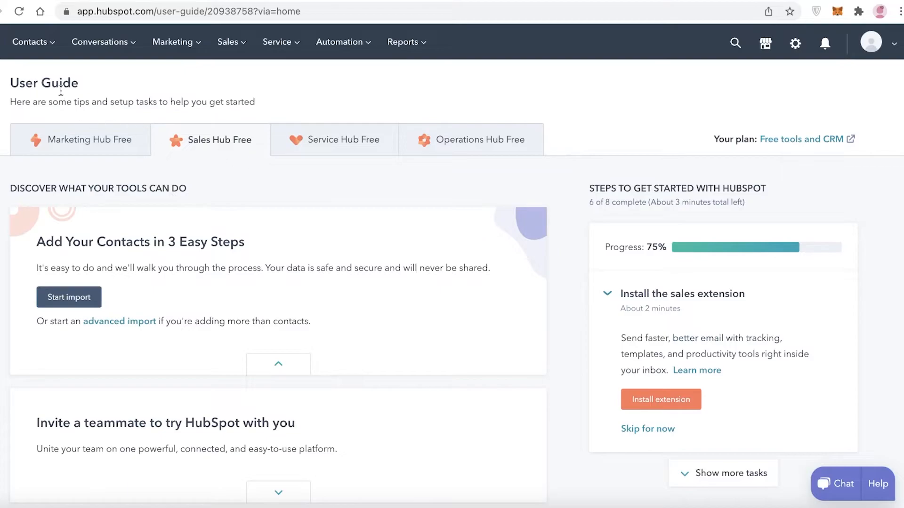
Browse the User Guide sections for the Service, Operations, Marketing and Sales hubs, ending on Marketing Hub Free.
left_click(340, 139)
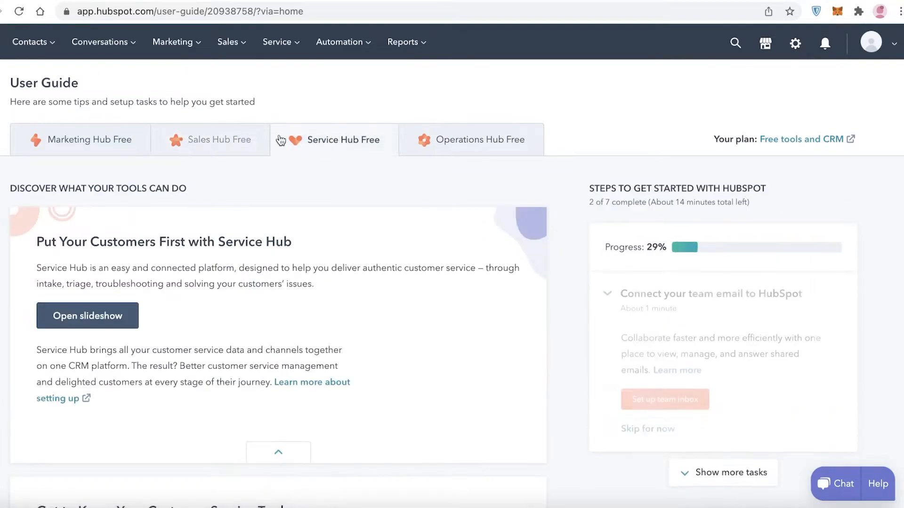
left_click(458, 141)
left_click(91, 143)
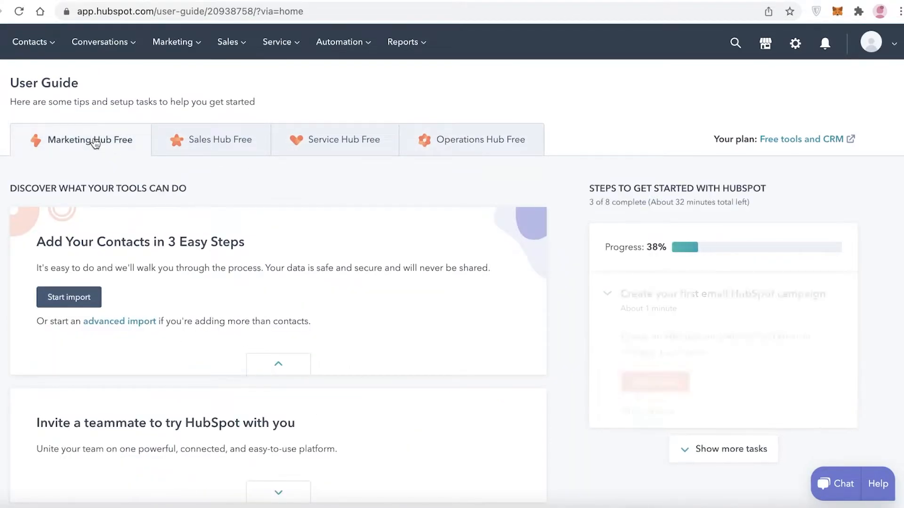
left_click(216, 141)
left_click(320, 142)
left_click(420, 138)
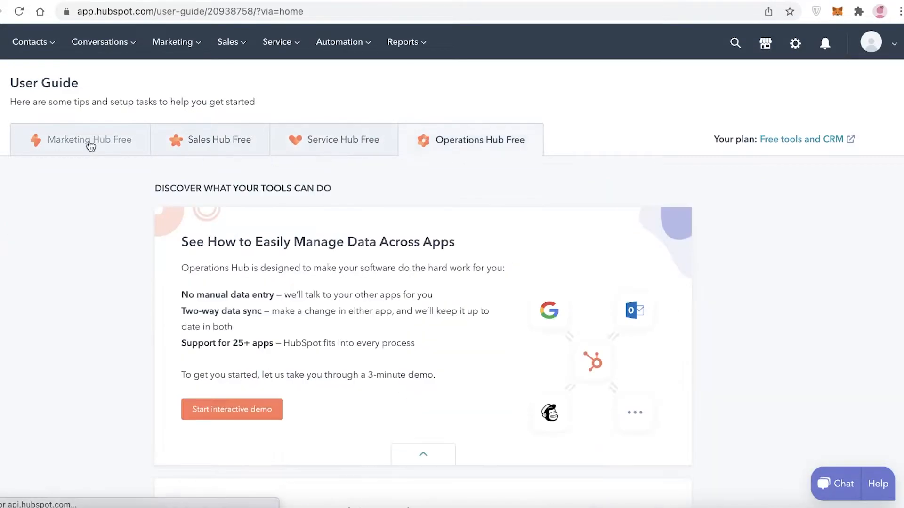
left_click(89, 143)
Create a new contact in the contacts list, entering the contact's first and last name.
left_click(30, 43)
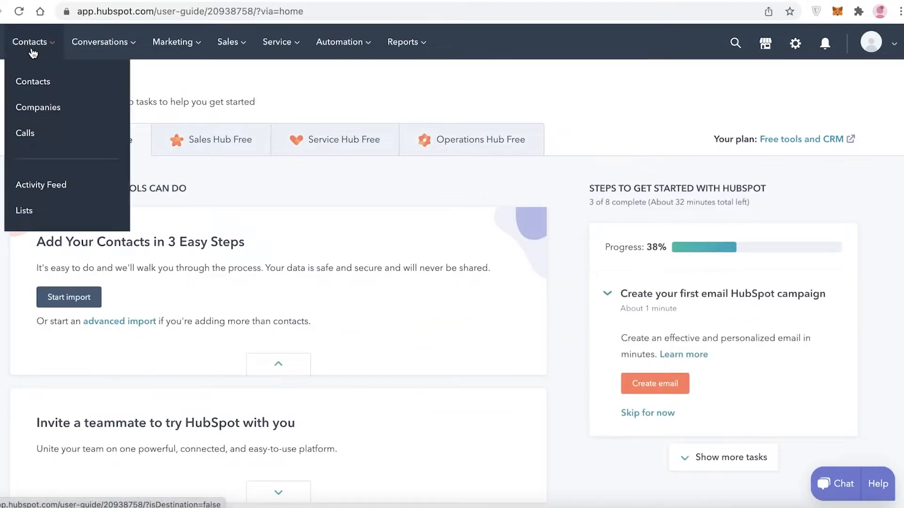
left_click(35, 84)
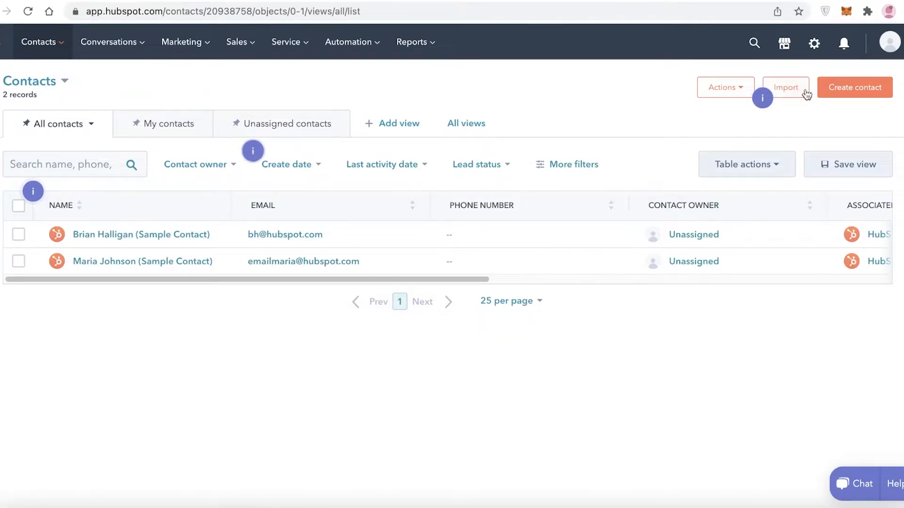
left_click(838, 89)
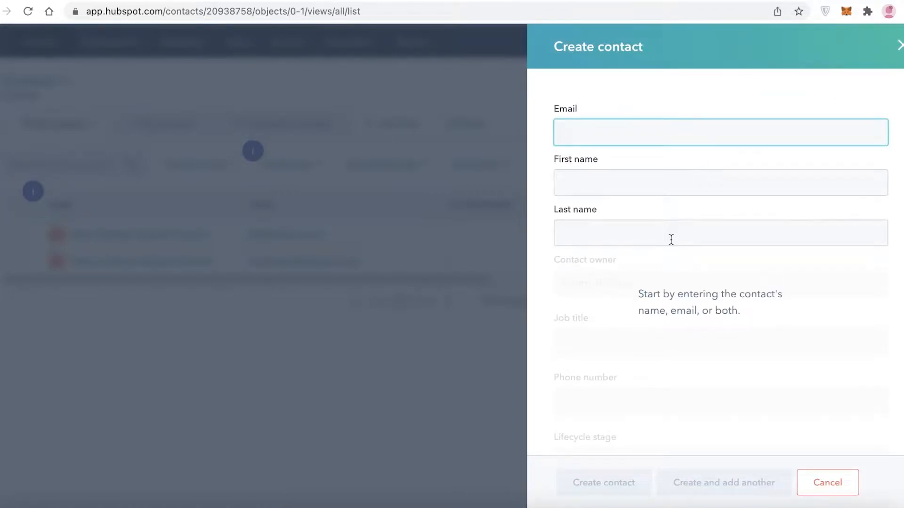
left_click(648, 190)
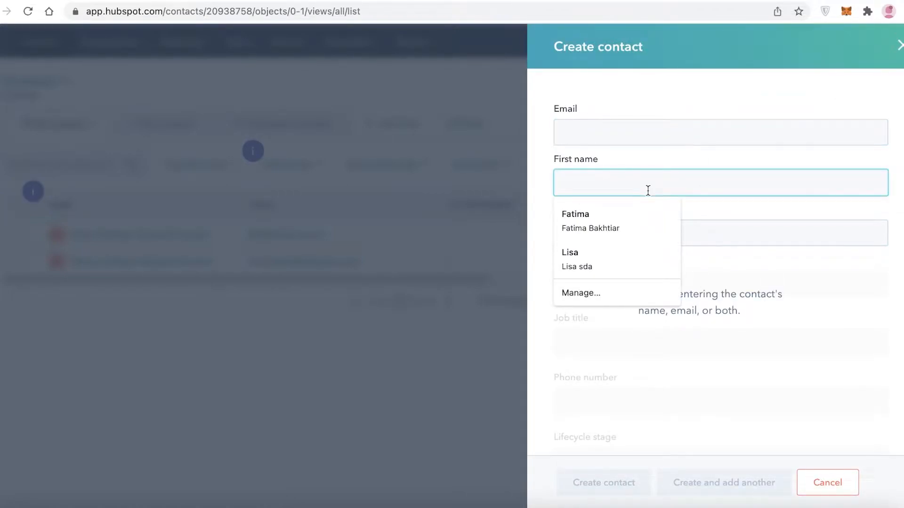
type("K")
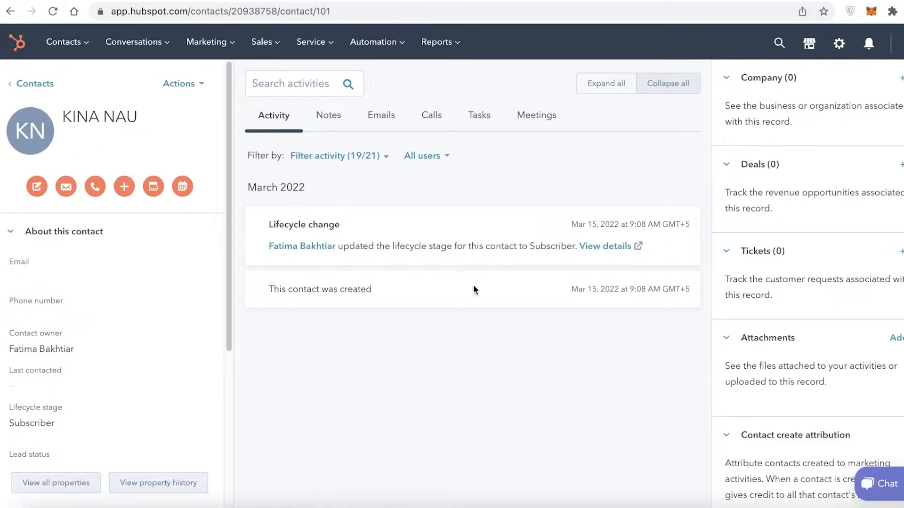
Look over the new contact's properties and associated record sections, and return to the full contacts list.
scroll(117, 309, "down", 5)
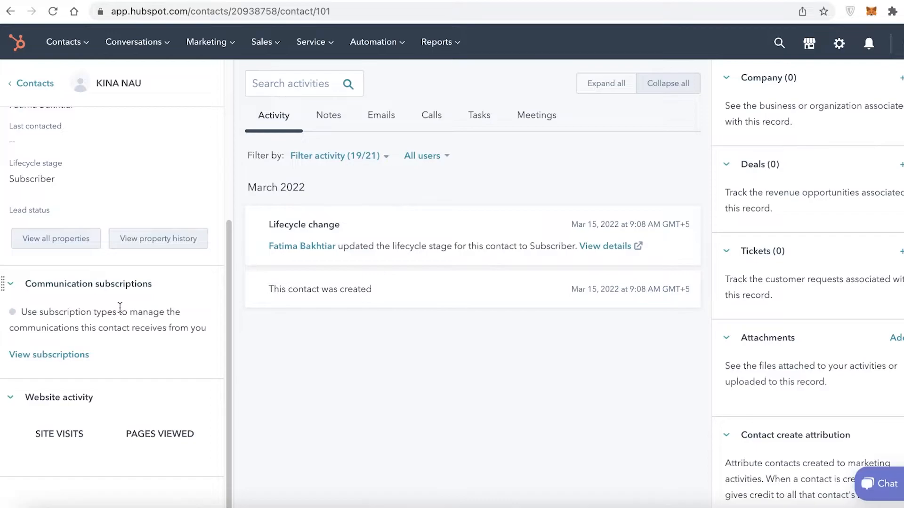
scroll(120, 307, "up", 5)
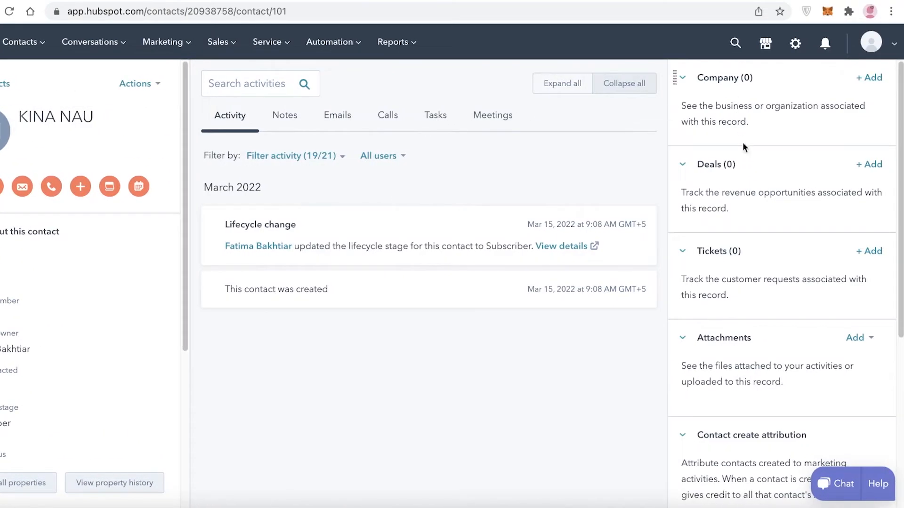
scroll(807, 483, "down", 1)
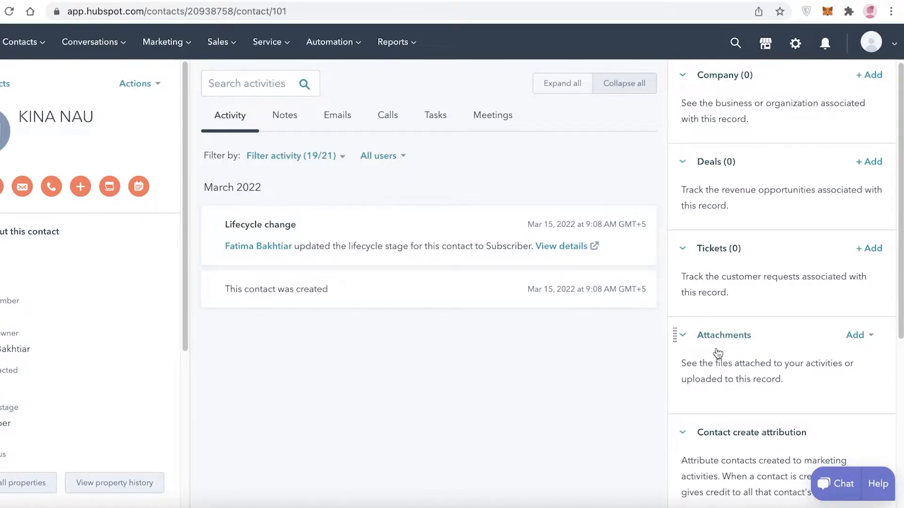
scroll(717, 353, "down", 6)
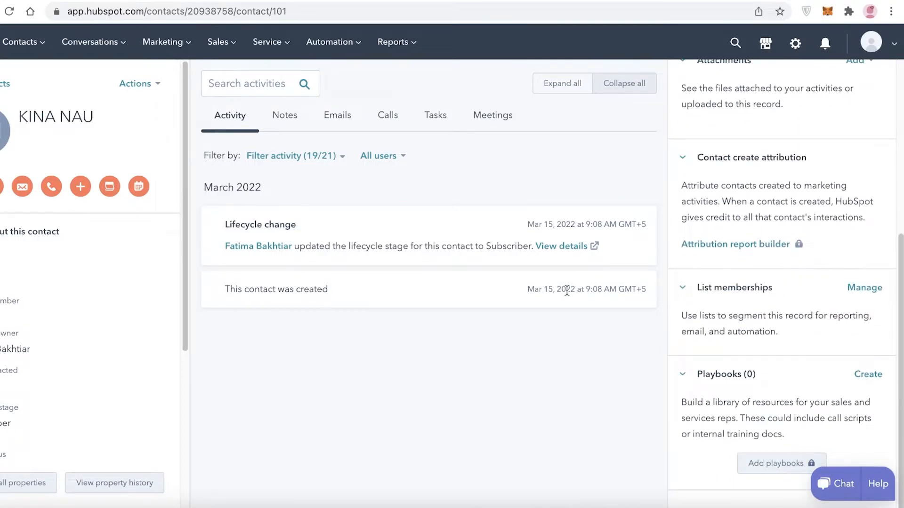
left_click(34, 50)
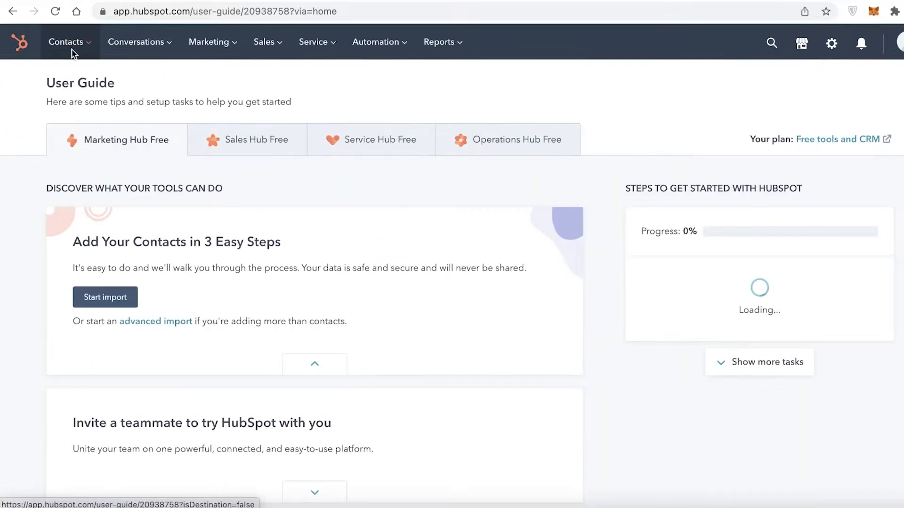
mouse_move(72, 53)
left_click(58, 81)
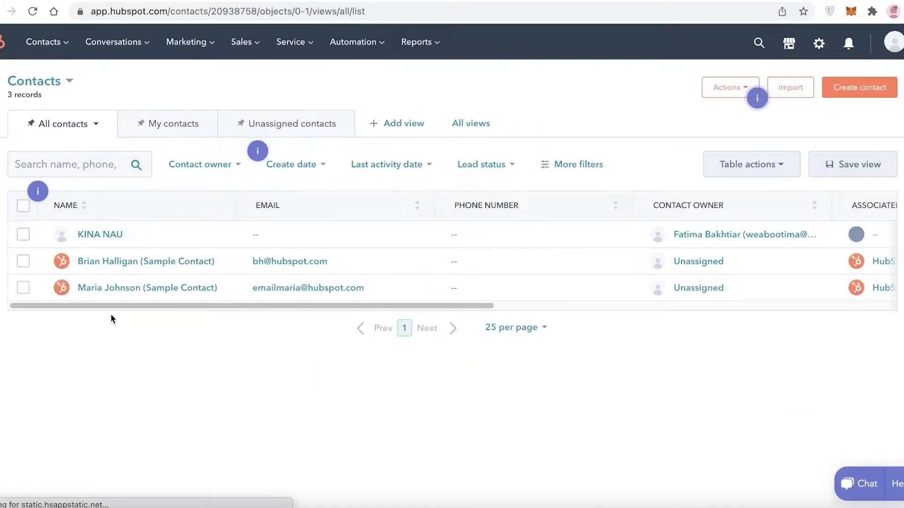
View My contacts and All contacts, and check the data import and sync options before reopening the contacts list.
left_click(205, 127)
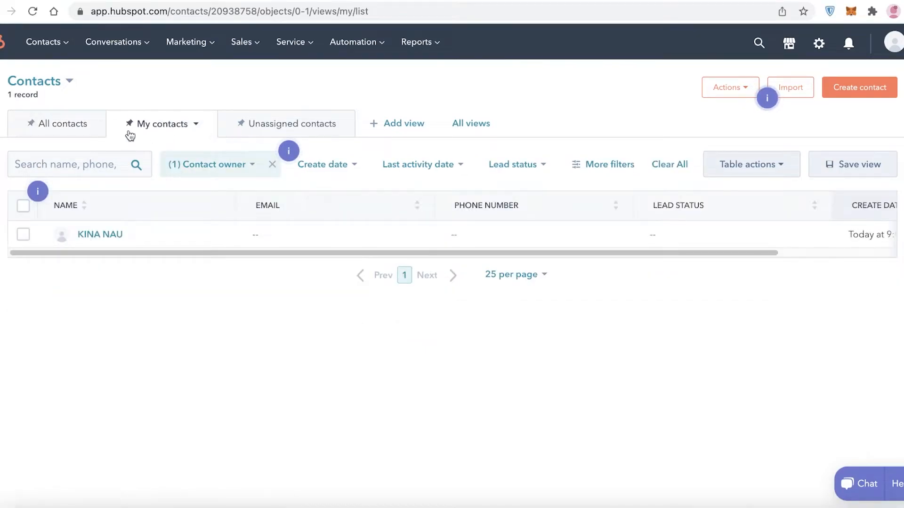
left_click(80, 134)
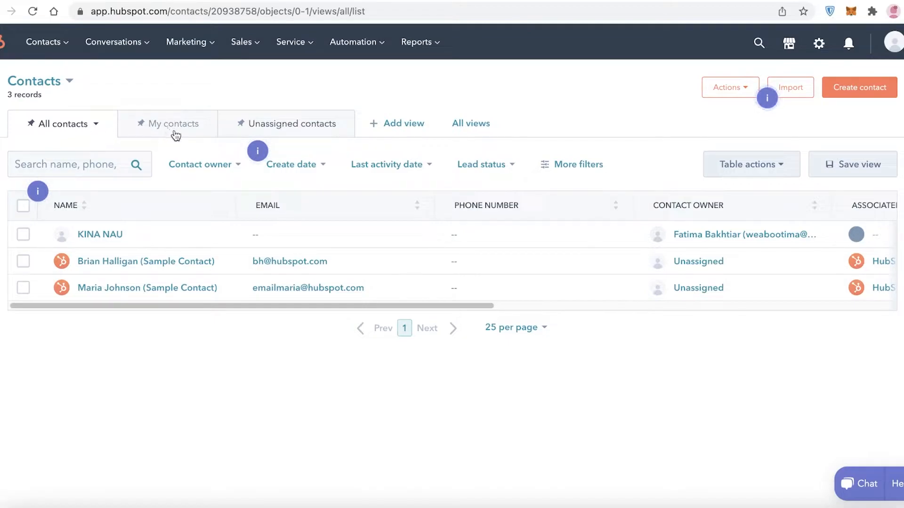
left_click(794, 89)
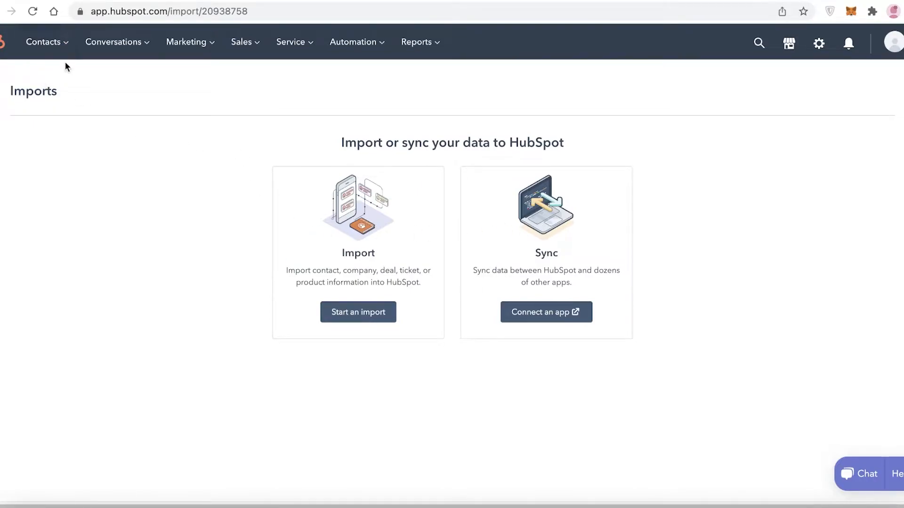
mouse_move(57, 48)
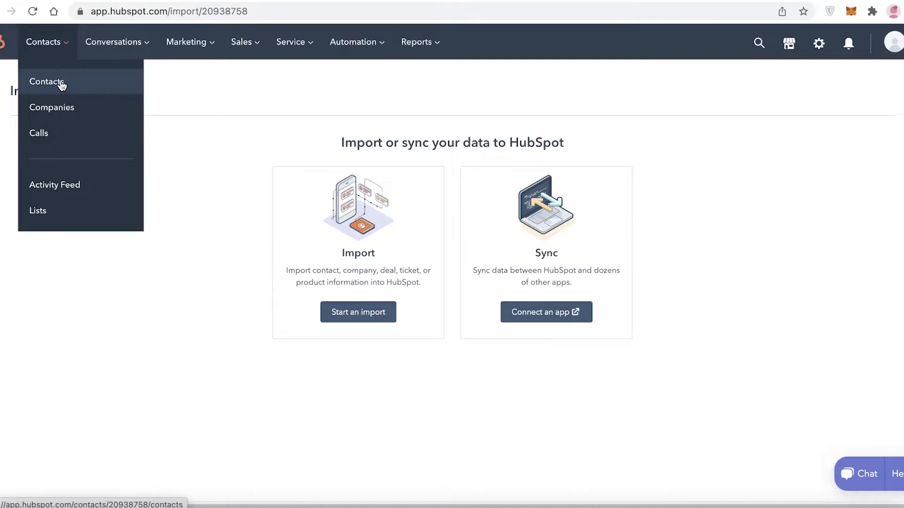
left_click(58, 82)
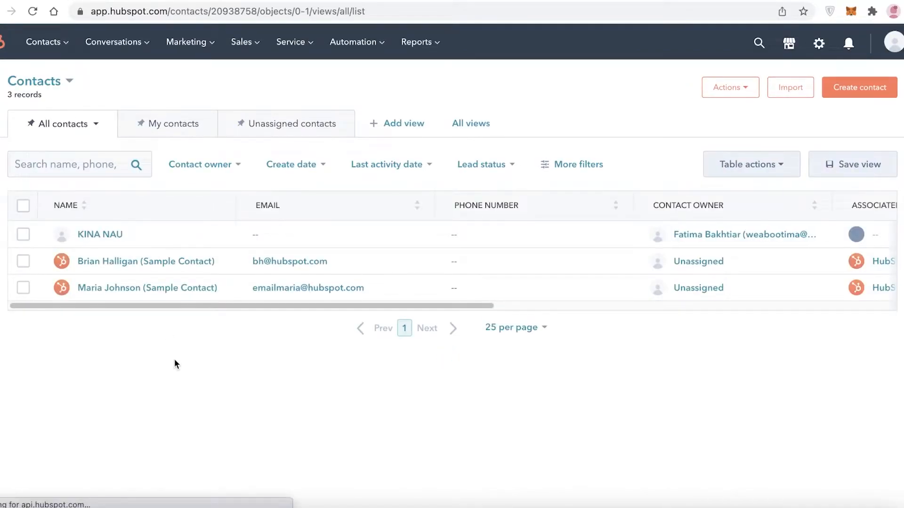
View the list of all companies and check which actions are available for it.
mouse_move(74, 45)
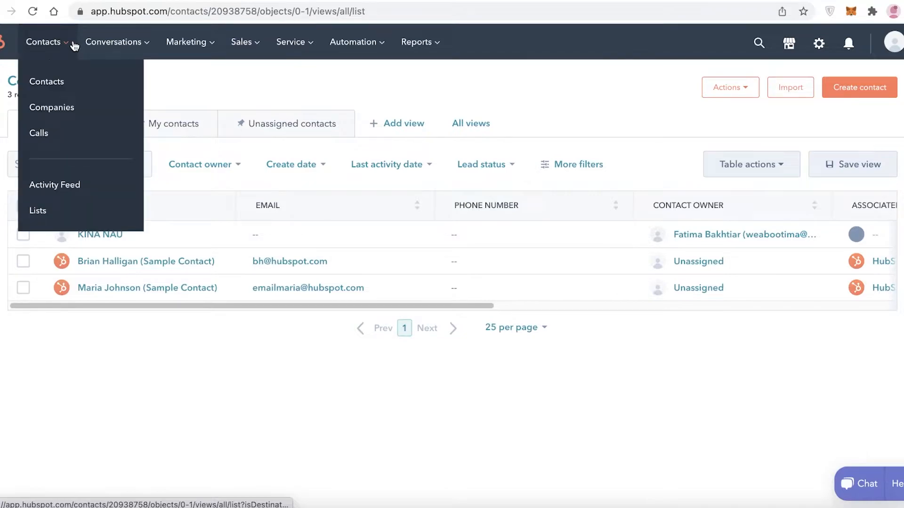
left_click(40, 107)
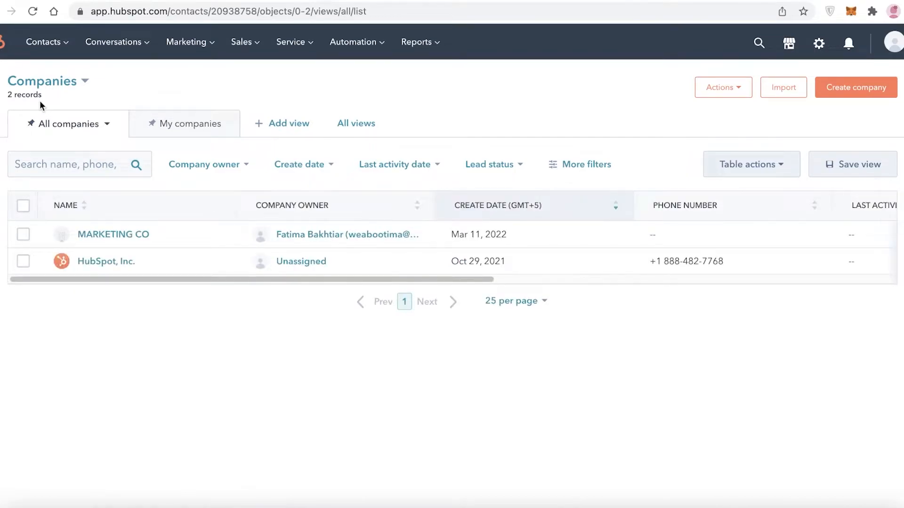
mouse_move(177, 239)
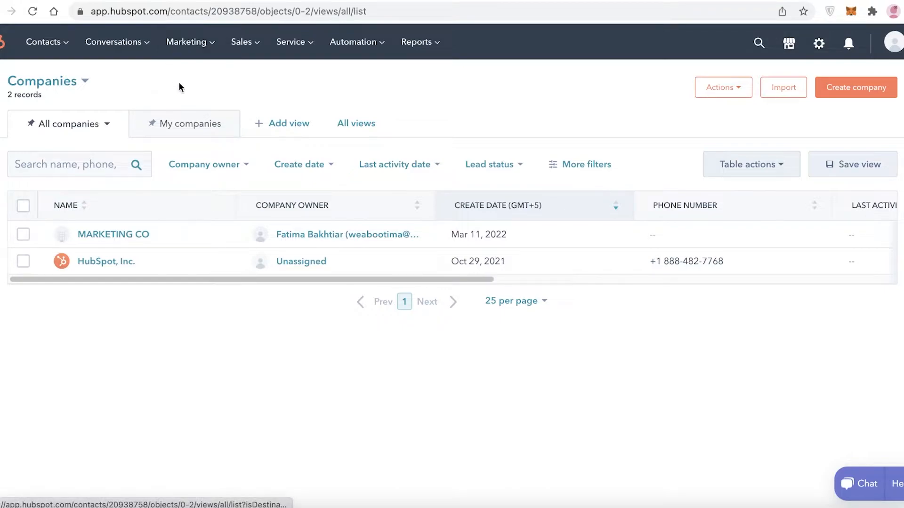
left_click(725, 85)
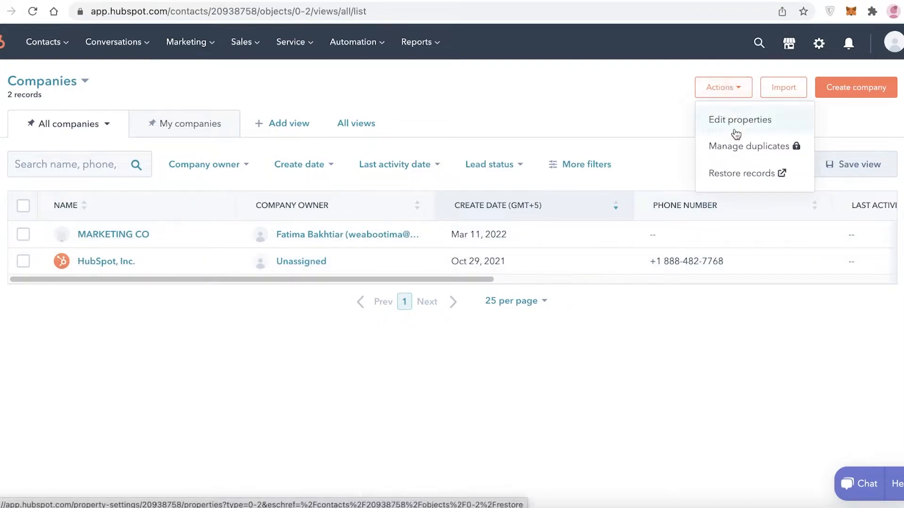
left_click(677, 90)
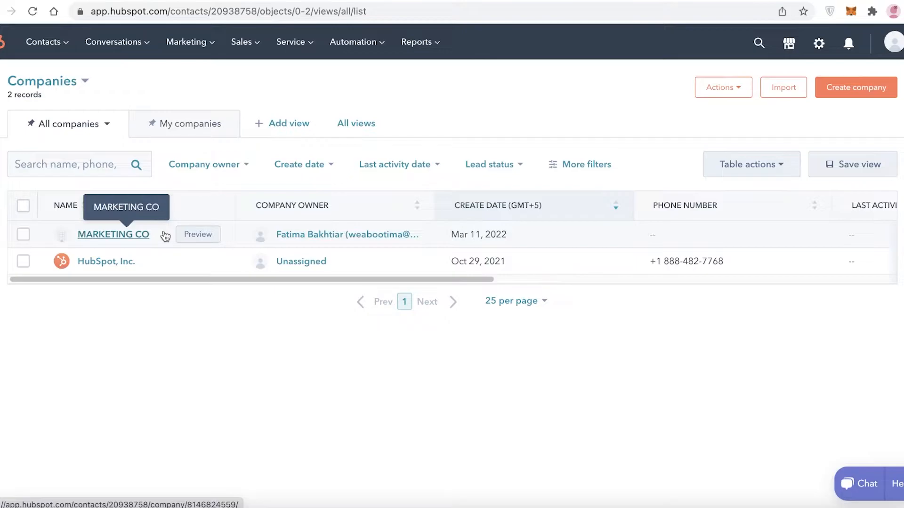
Open the MARKETING CO company record and look at its merge options, leaving the company unmerged.
left_click(165, 236)
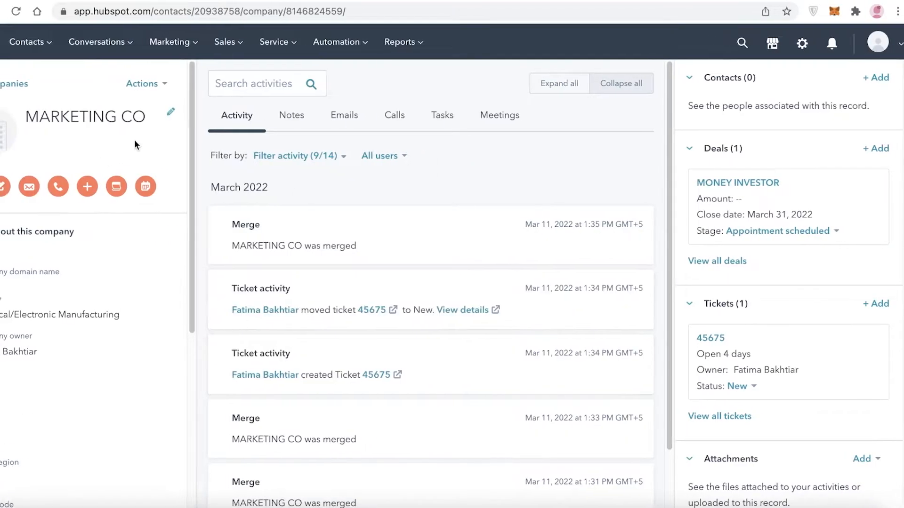
left_click(147, 86)
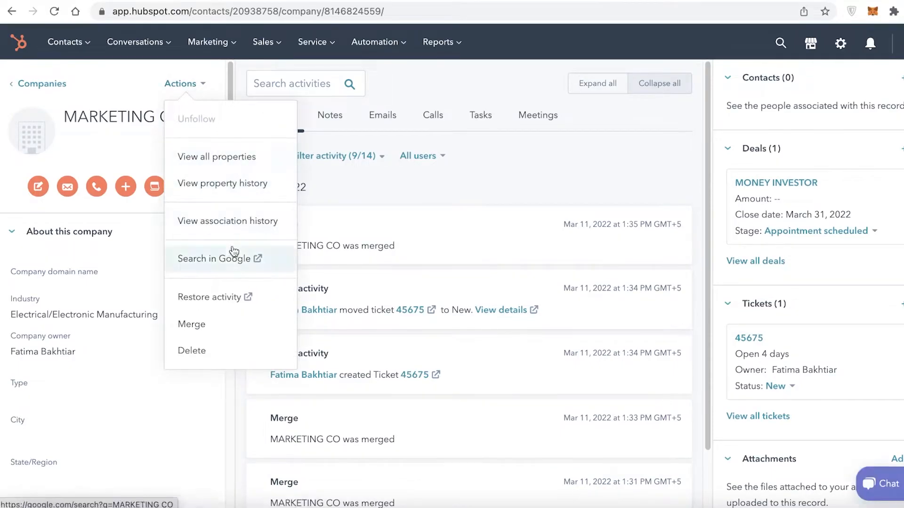
left_click(221, 332)
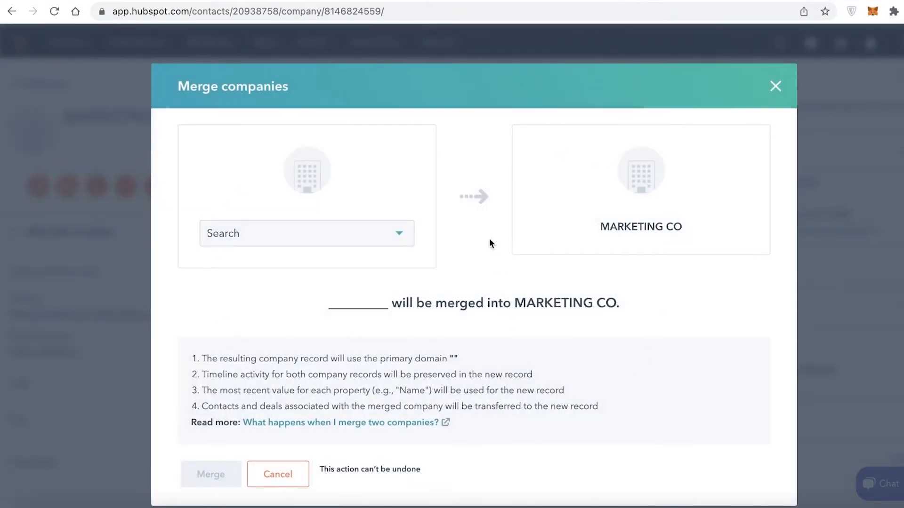
left_click(774, 86)
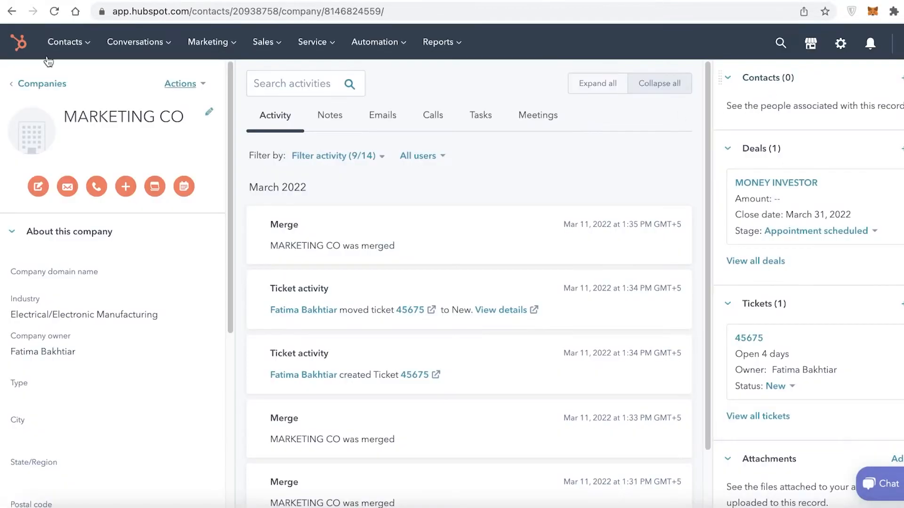
View the conversations inbox with its connectable channels and the Ads page for marketing.
mouse_move(160, 43)
left_click(167, 83)
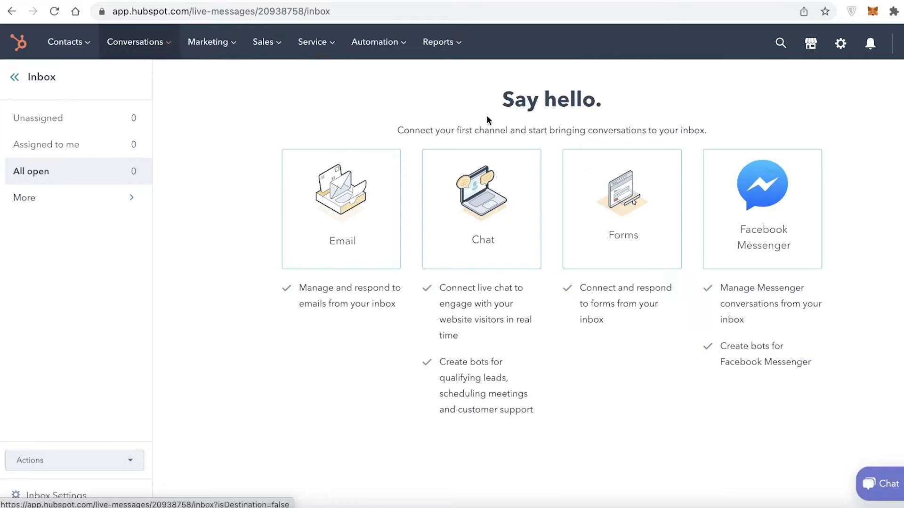
mouse_move(221, 60)
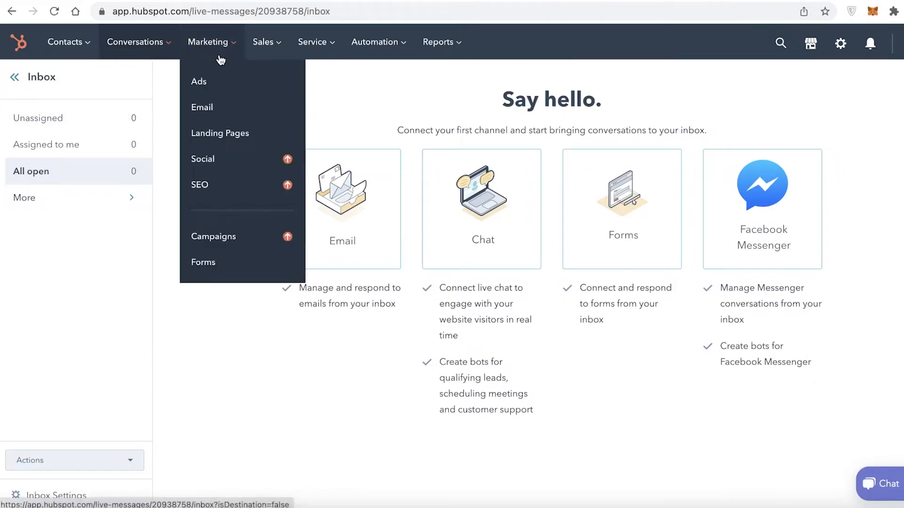
left_click(232, 94)
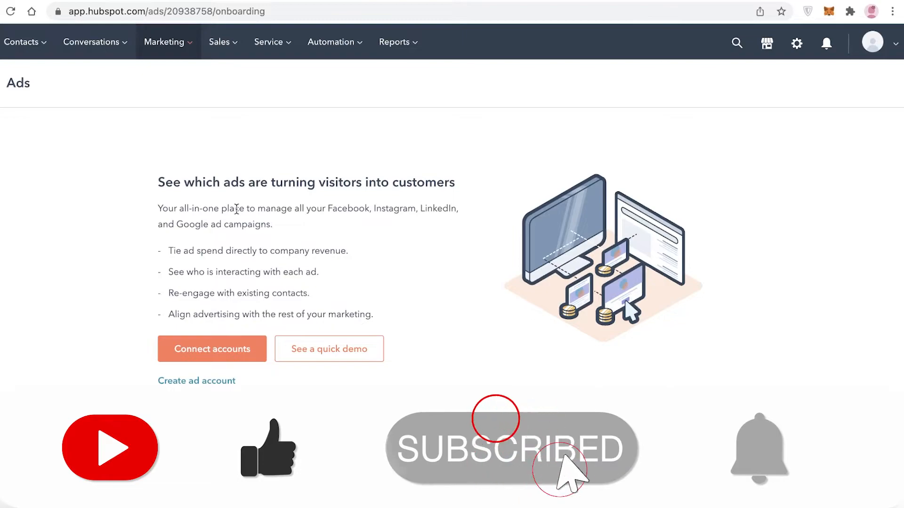
Get started with the free marketing email tool, dismissing the guided tour and skipping the choice of previous email provider.
left_click(171, 41)
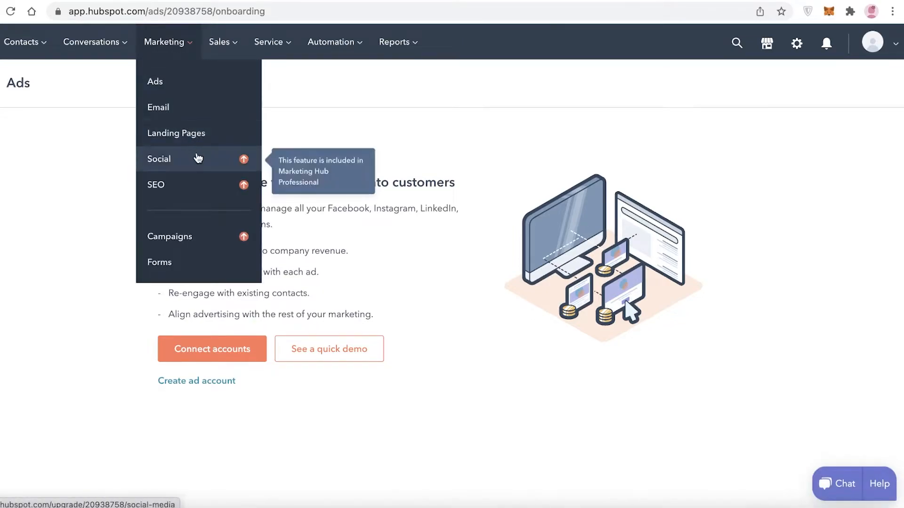
left_click(164, 104)
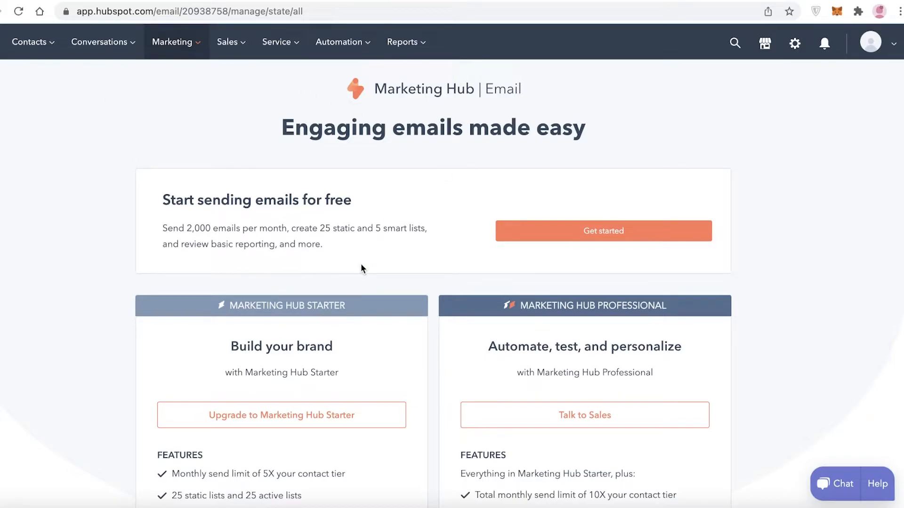
left_click(535, 234)
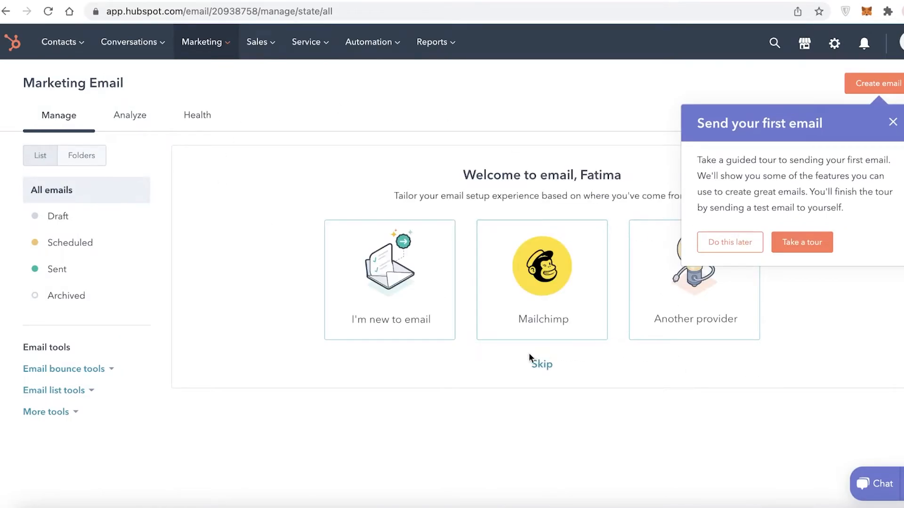
left_click(892, 122)
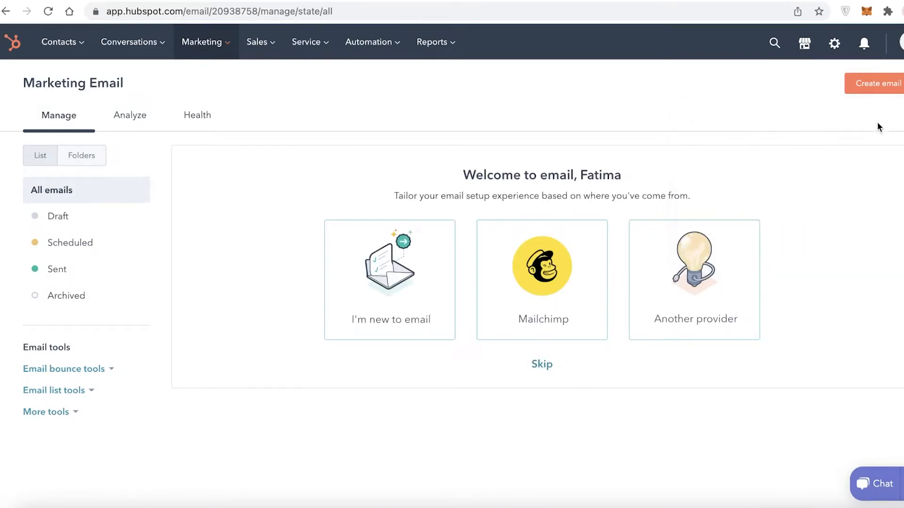
left_click(541, 365)
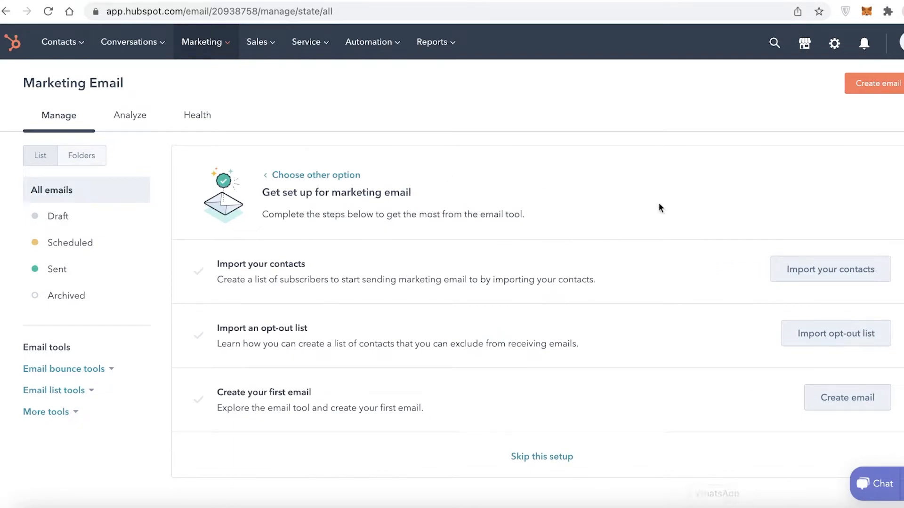
Get started with the free landing pages and create a new page named UHK.
left_click(193, 46)
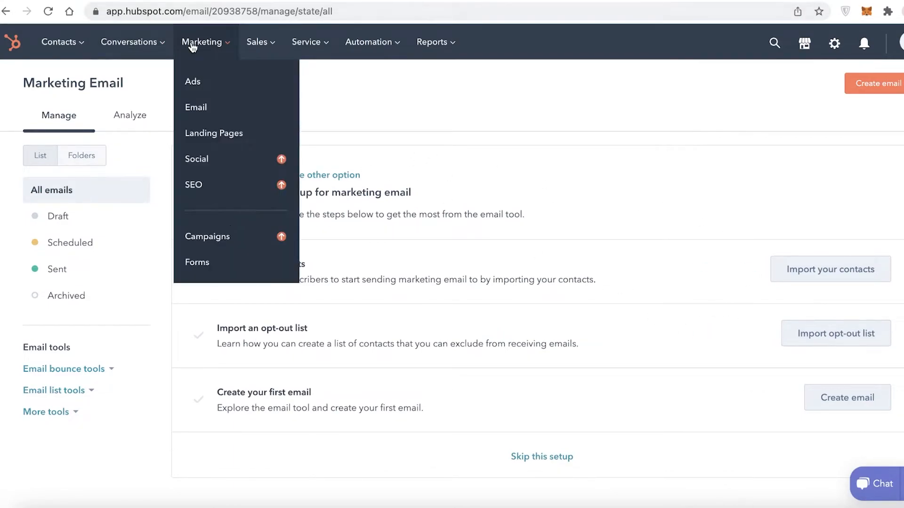
left_click(218, 134)
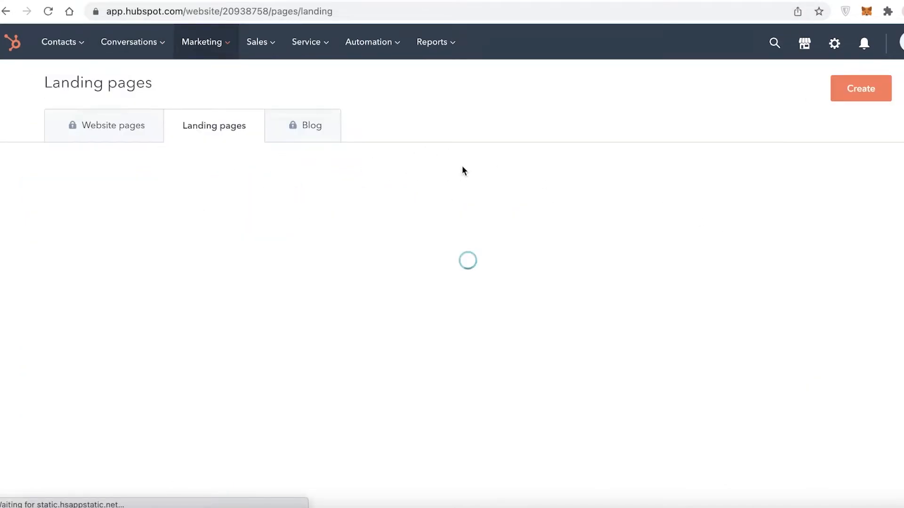
scroll(458, 177, "down", 3)
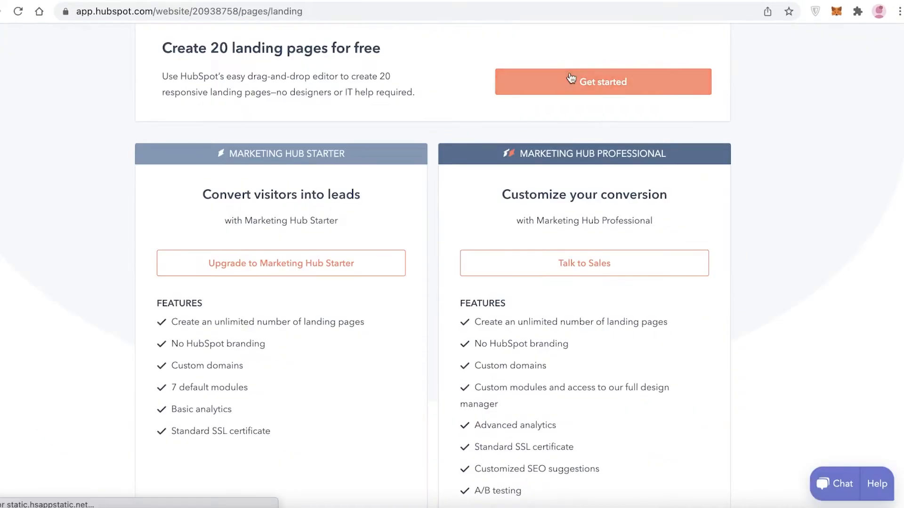
left_click(589, 78)
left_click(445, 227)
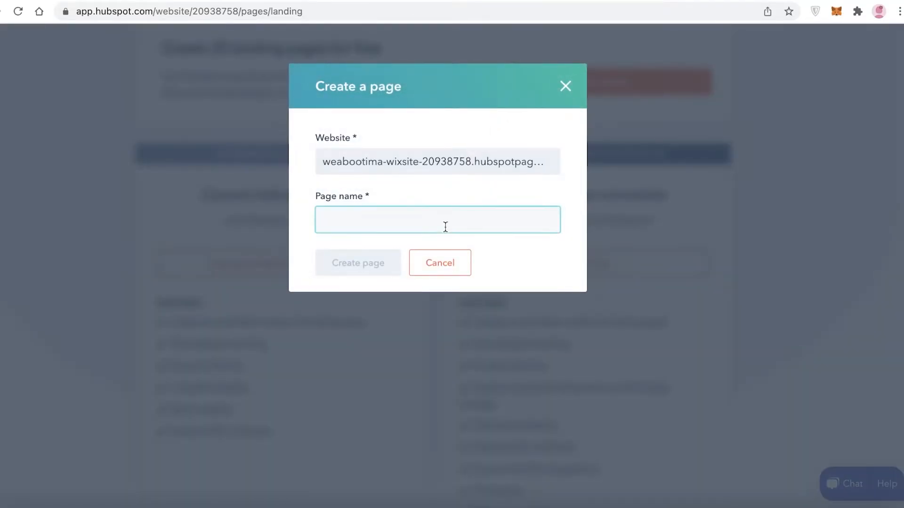
type("UHK")
left_click(390, 269)
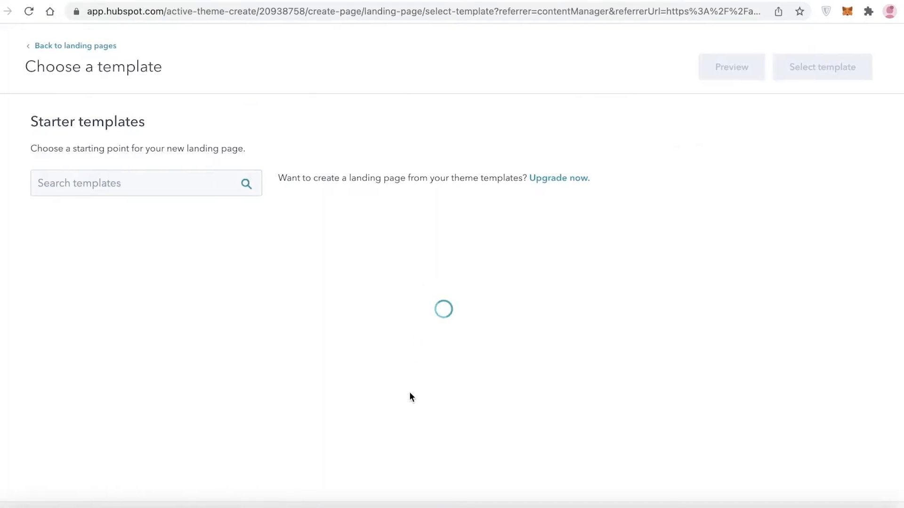
Browse the starter templates, apply one to the new landing page, and exit the page editor.
scroll(708, 307, "down", 10)
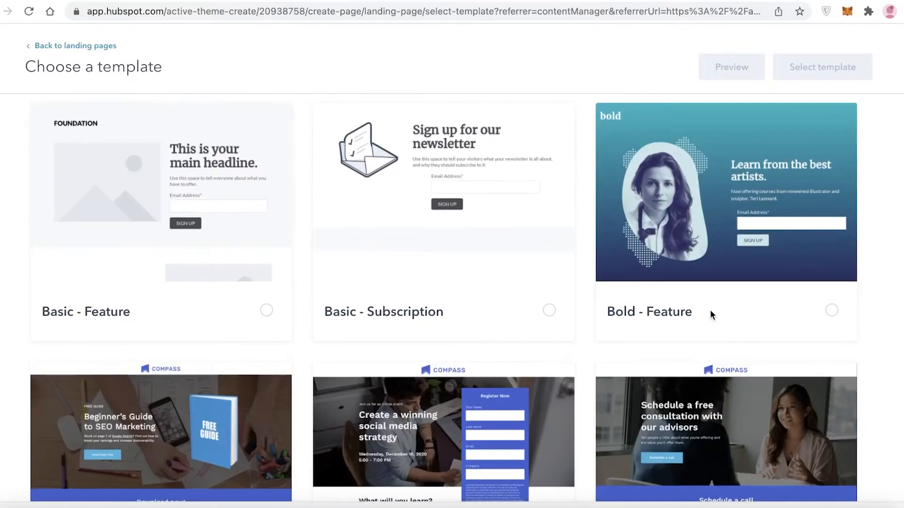
scroll(688, 336, "up", 5)
scroll(803, 360, "down", 15)
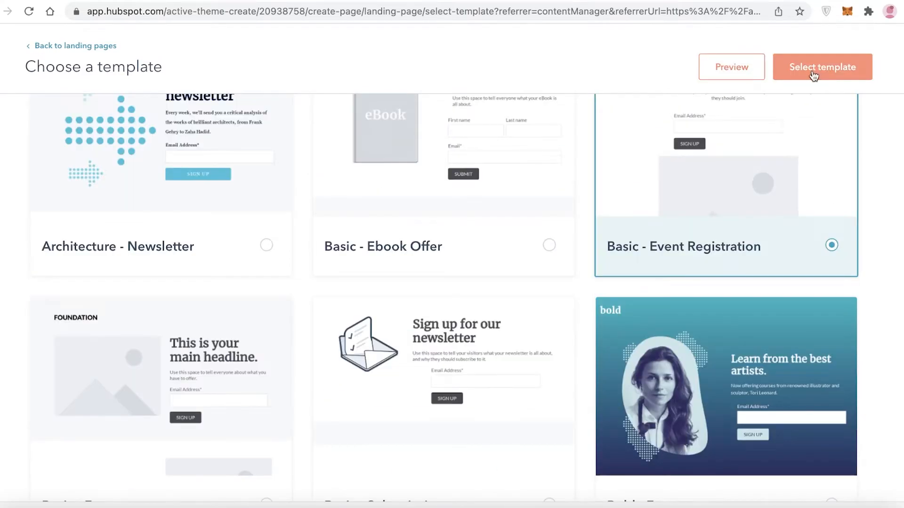
left_click(814, 75)
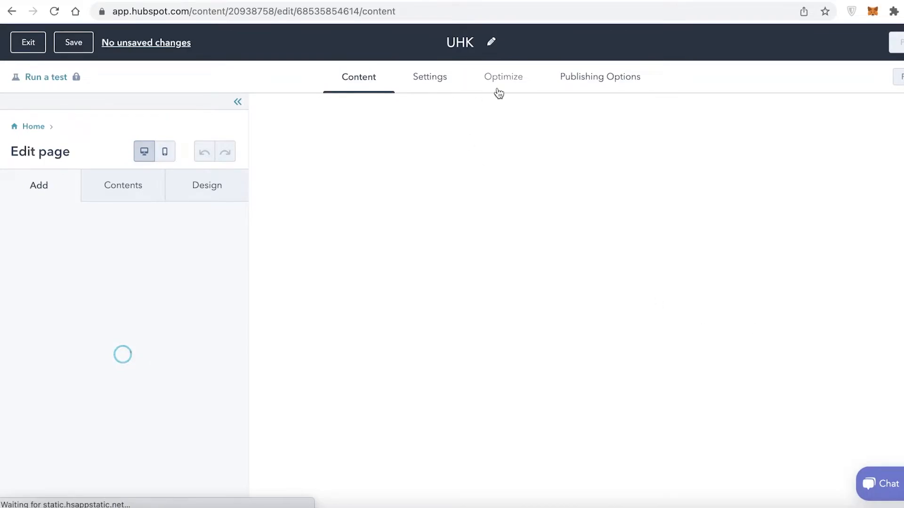
left_click(38, 42)
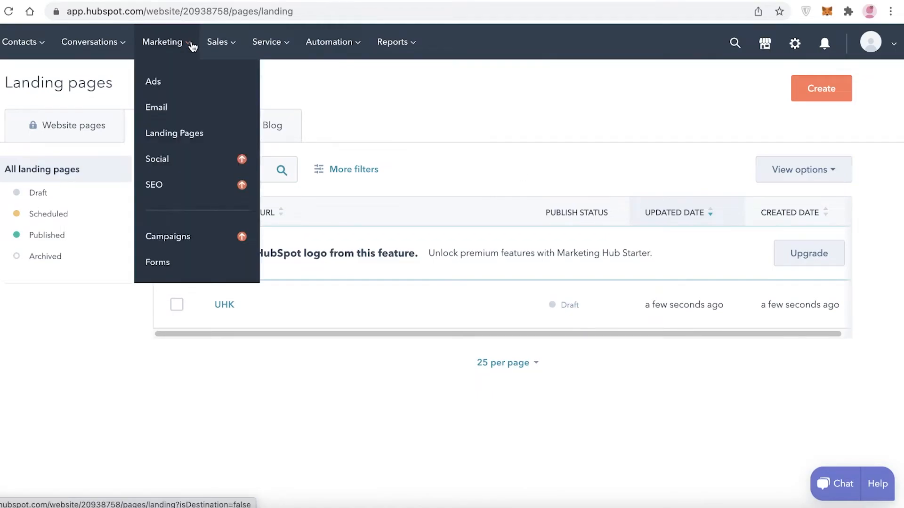
Look over the remaining marketing tools and the Forms page, and view the list of all sales deals.
mouse_move(162, 55)
mouse_move(179, 167)
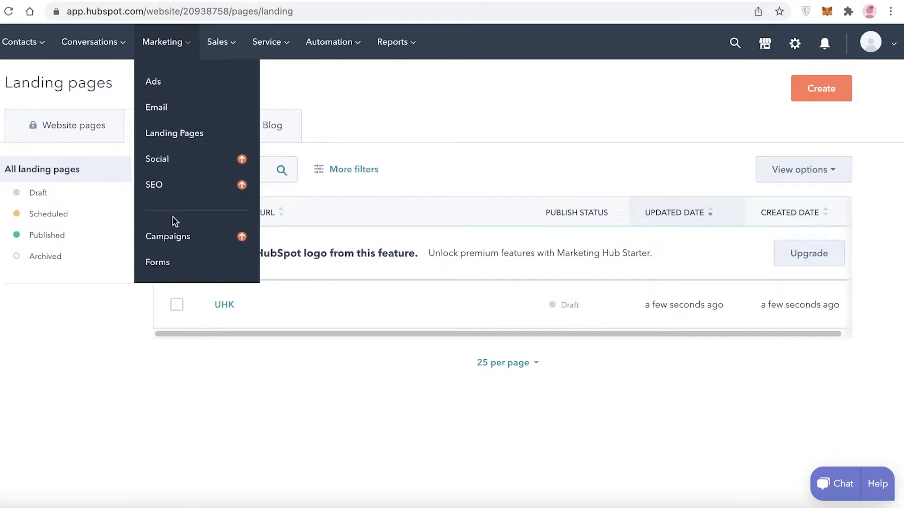
mouse_move(157, 186)
left_click(163, 262)
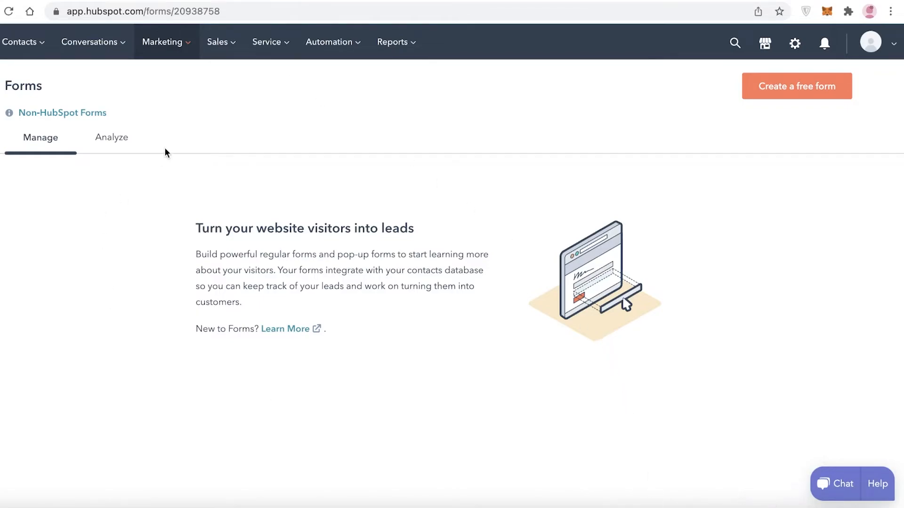
mouse_move(220, 47)
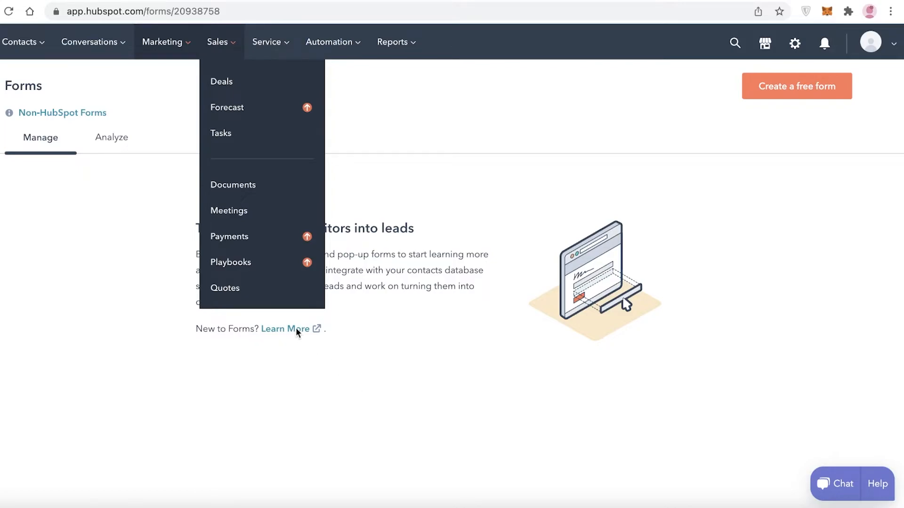
left_click(240, 82)
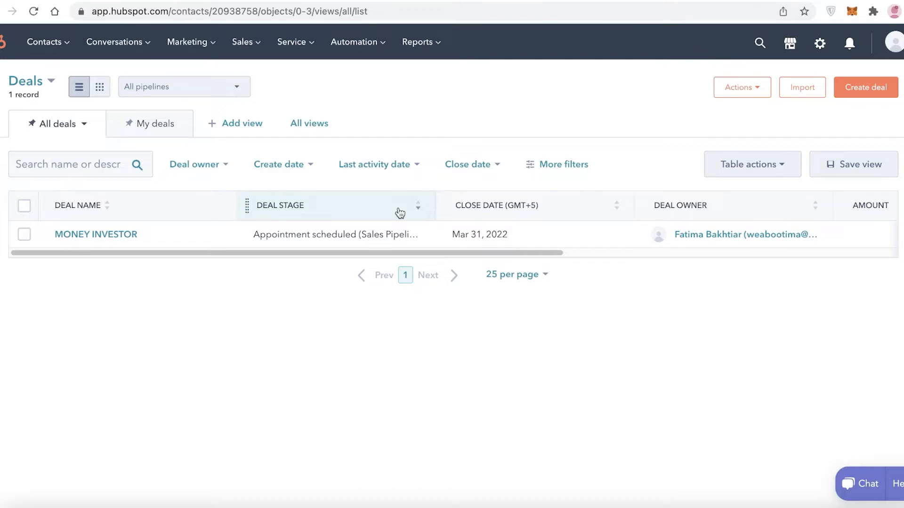
Open the sales Tasks page and dismiss the workspace introduction and the tasks view tip.
left_click(250, 41)
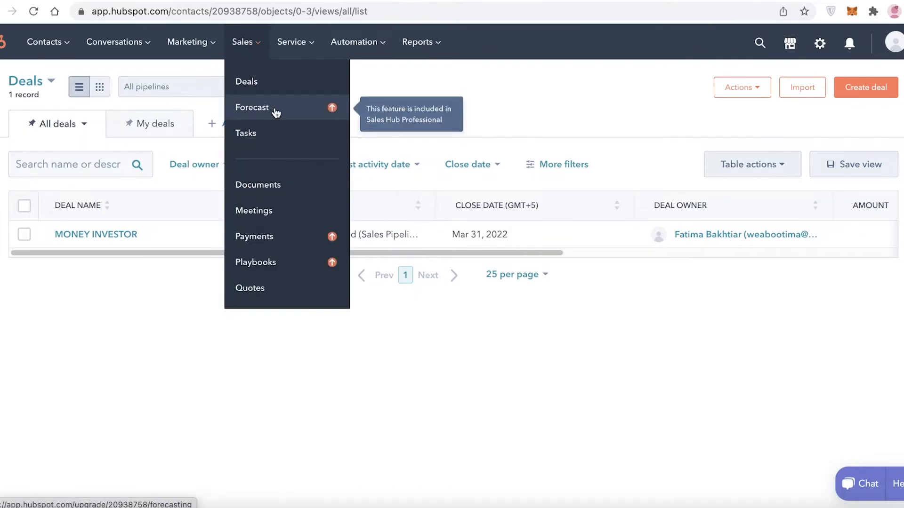
left_click(269, 137)
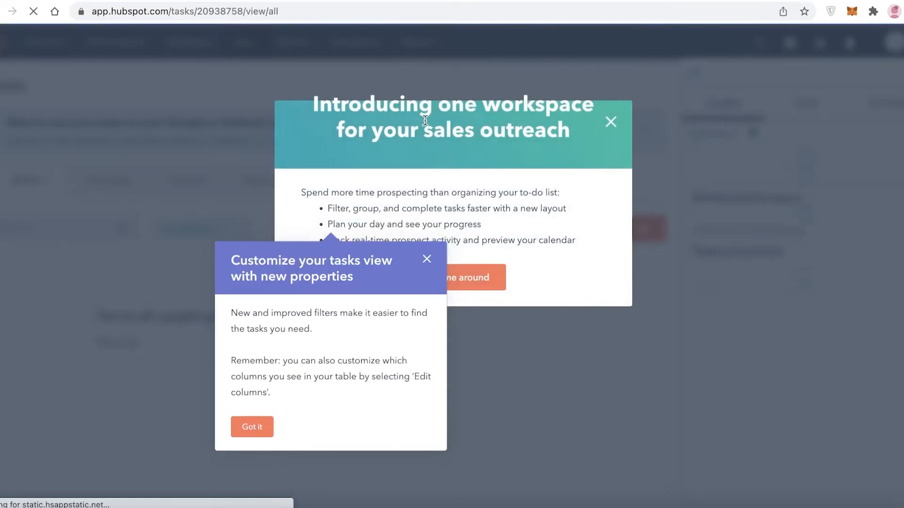
left_click(610, 122)
left_click(447, 259)
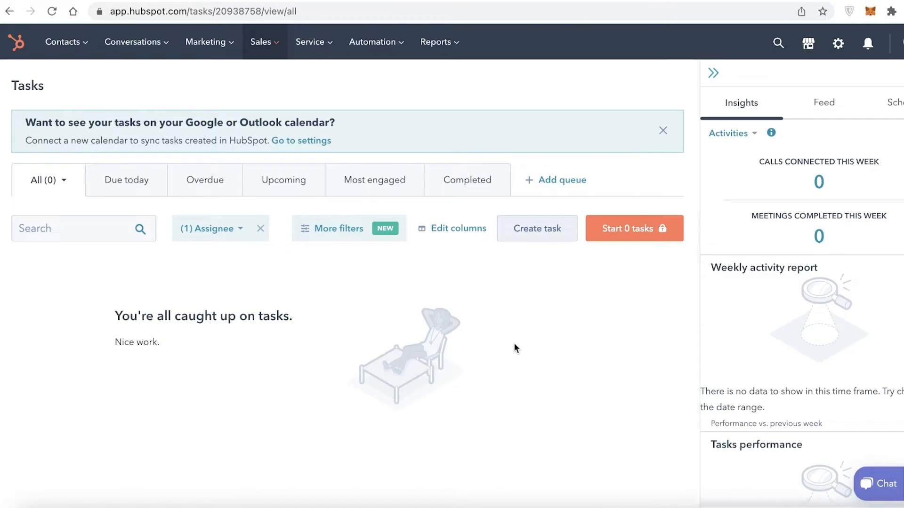
Fill in a new task titled "Meet new investor", assigned to the account owner and due in 1 week (March 22).
left_click(560, 233)
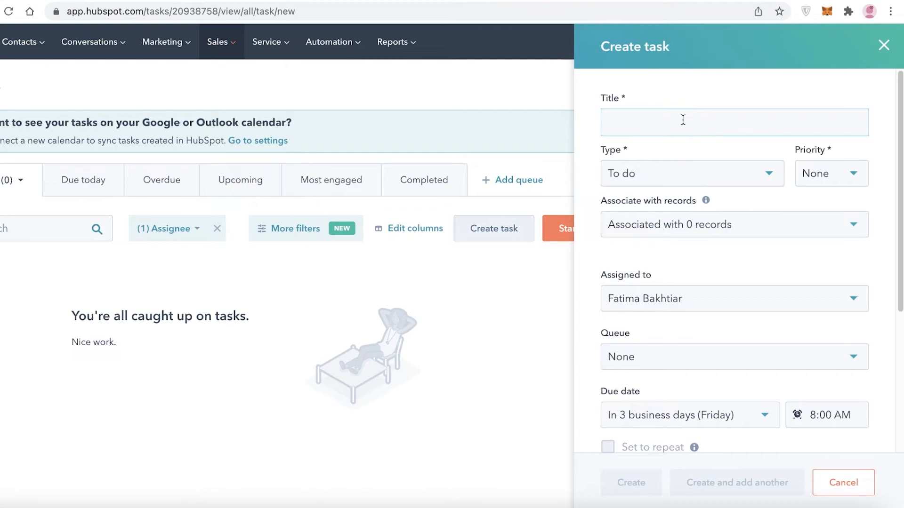
type("Meet ")
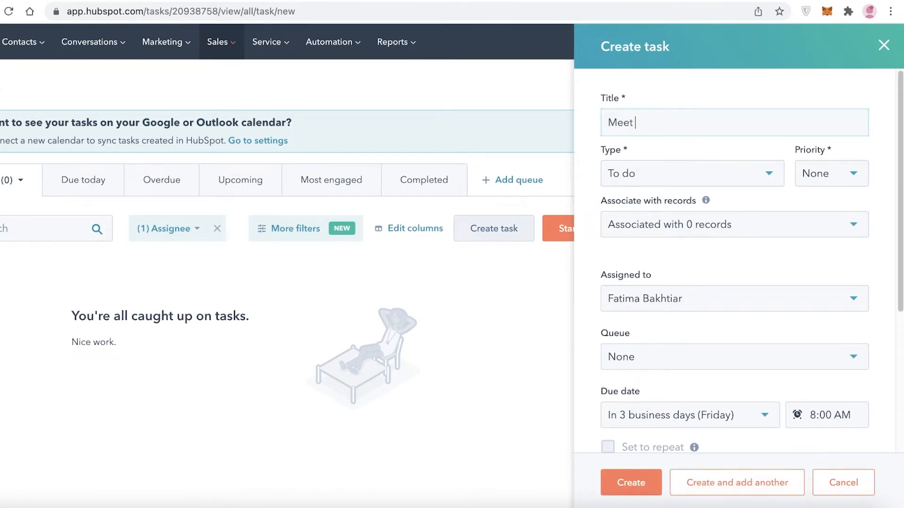
type("new investor")
left_click(721, 298)
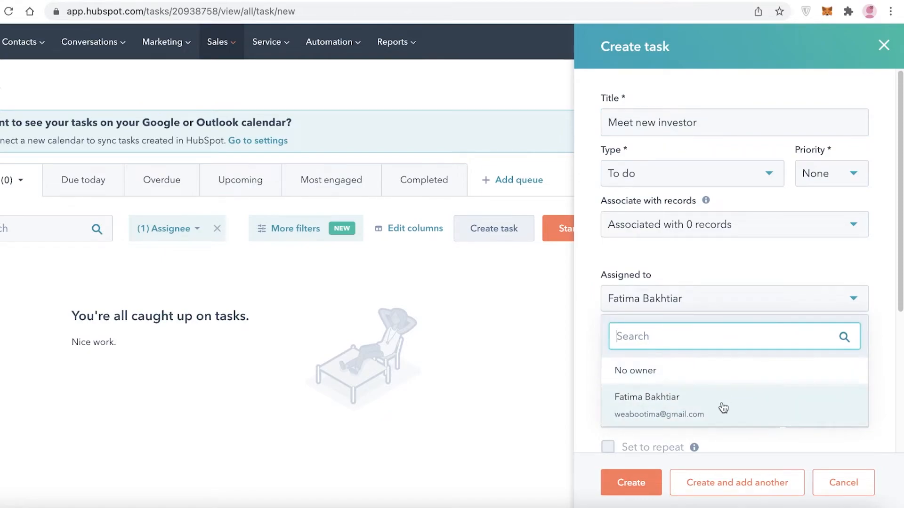
left_click(722, 405)
left_click(677, 301)
left_click(659, 413)
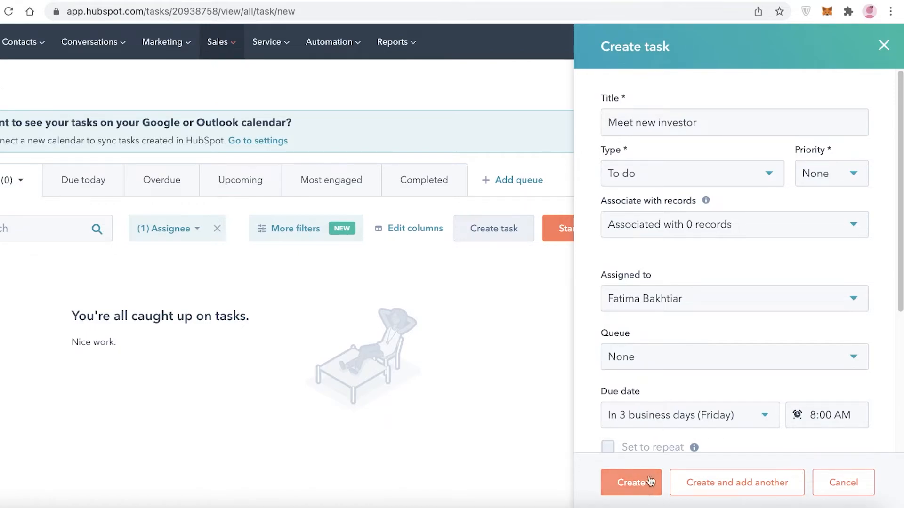
scroll(750, 351, "down", 5)
left_click(691, 200)
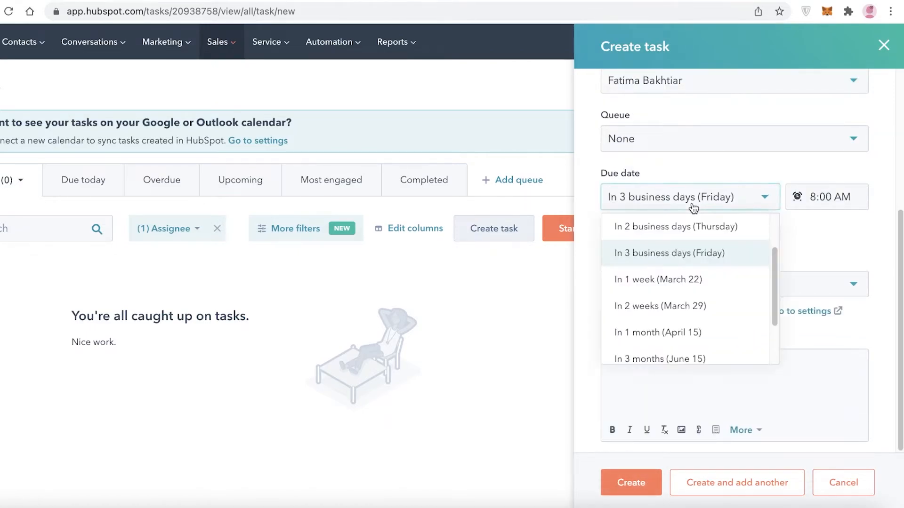
left_click(666, 279)
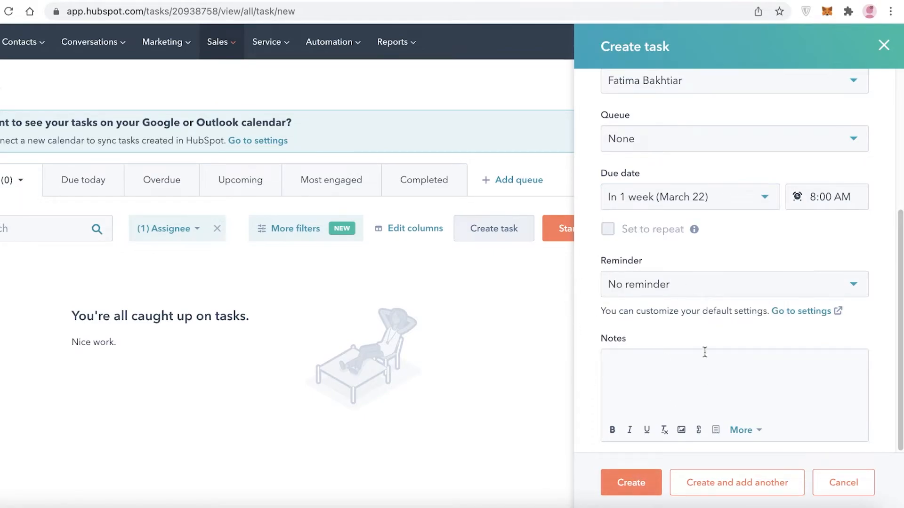
Check the association and type options of the investor task, create it, and mark it as completed.
scroll(712, 315, "up", 5)
left_click(643, 232)
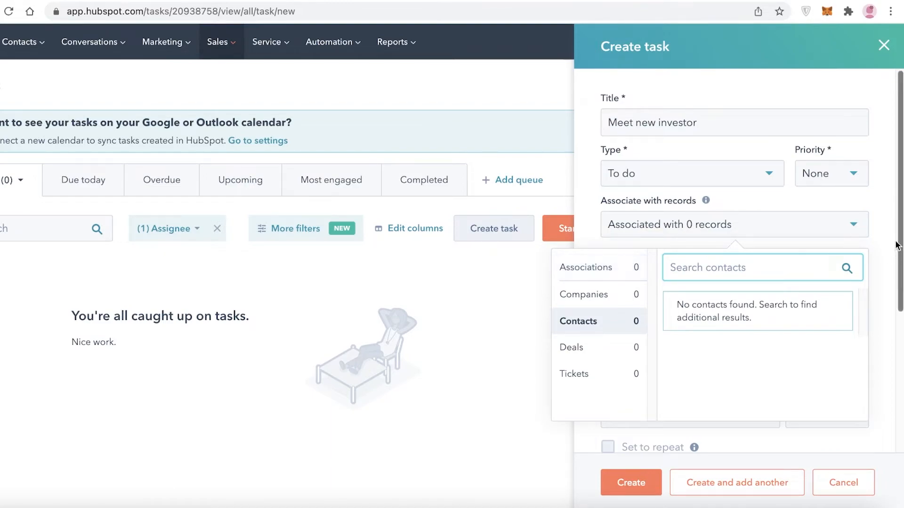
left_click(743, 181)
scroll(710, 395, "down", 5)
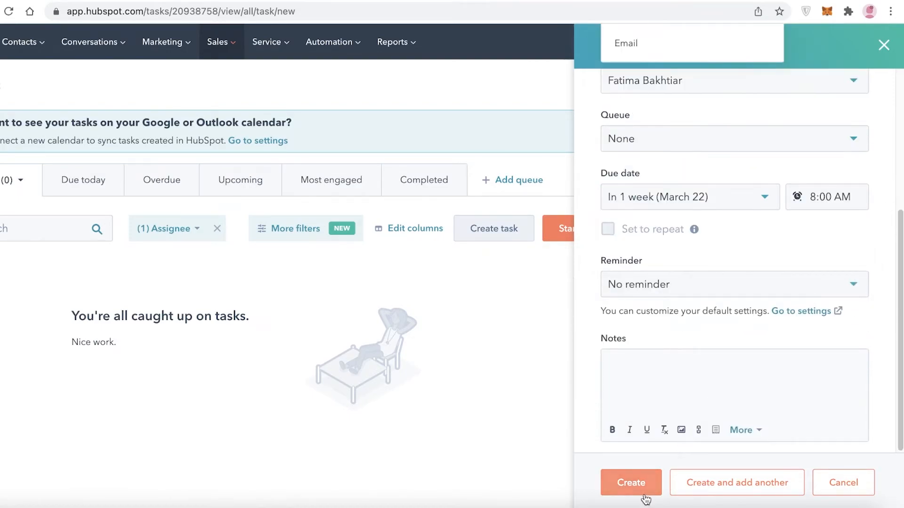
left_click(630, 483)
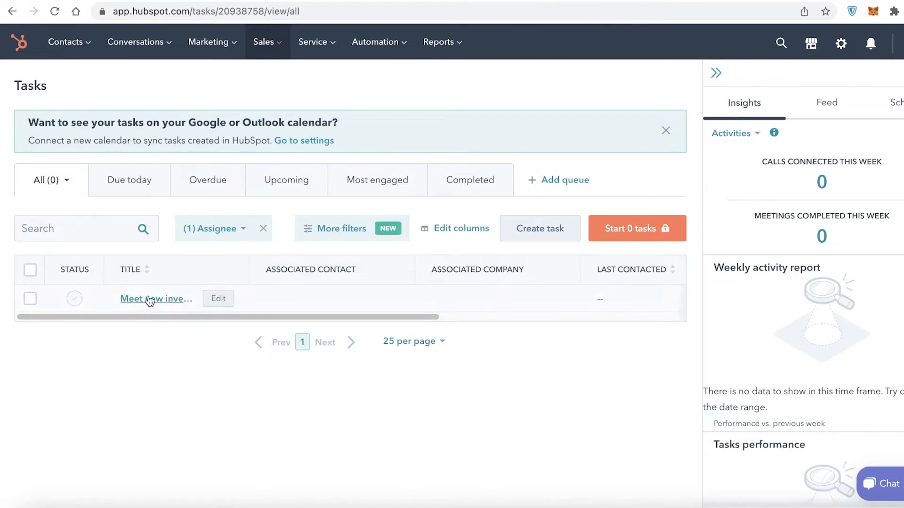
left_click(74, 298)
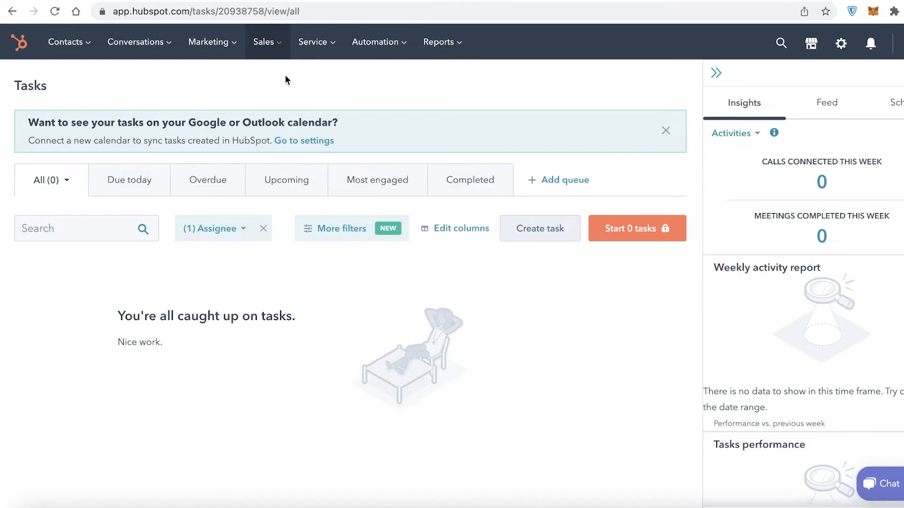
Visit the sales Meetings page and view the Documents library.
left_click(276, 48)
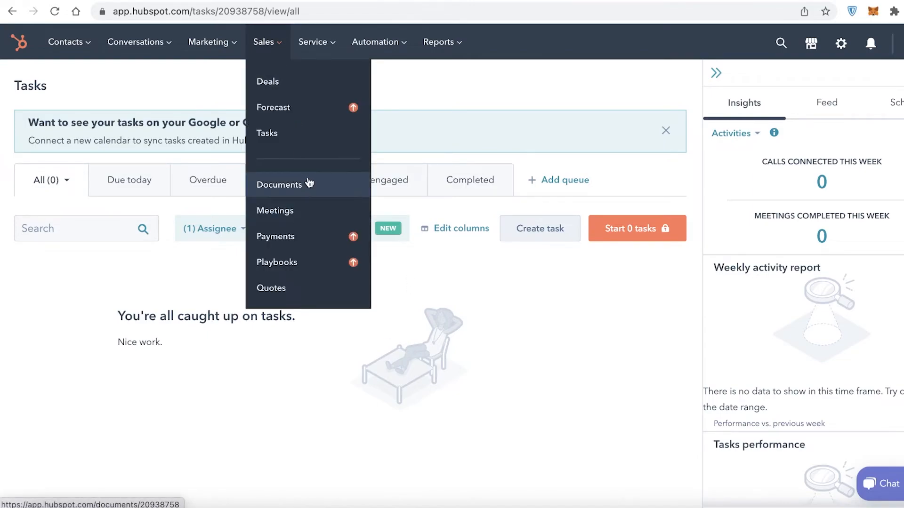
left_click(313, 210)
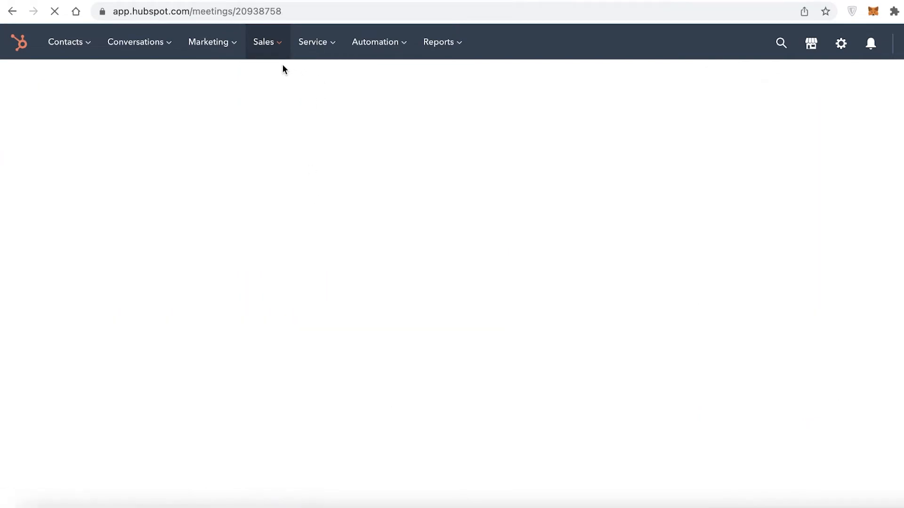
left_click(271, 49)
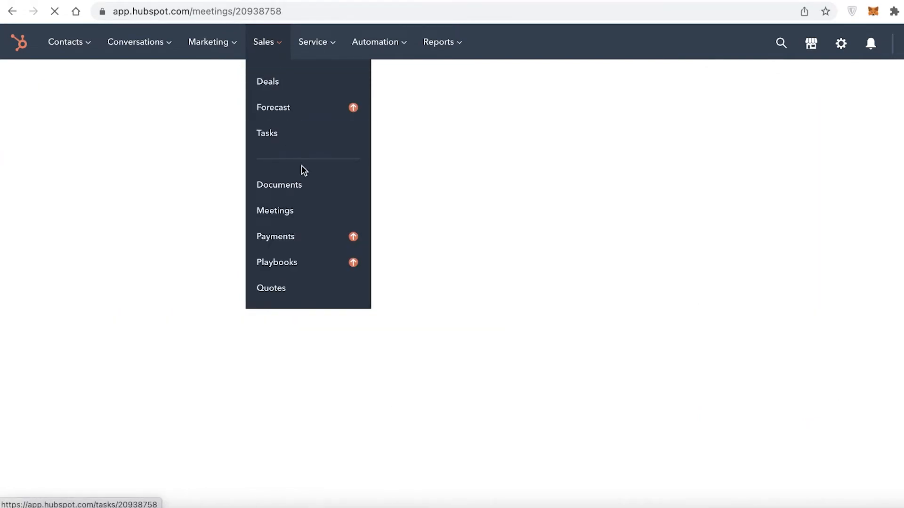
left_click(307, 185)
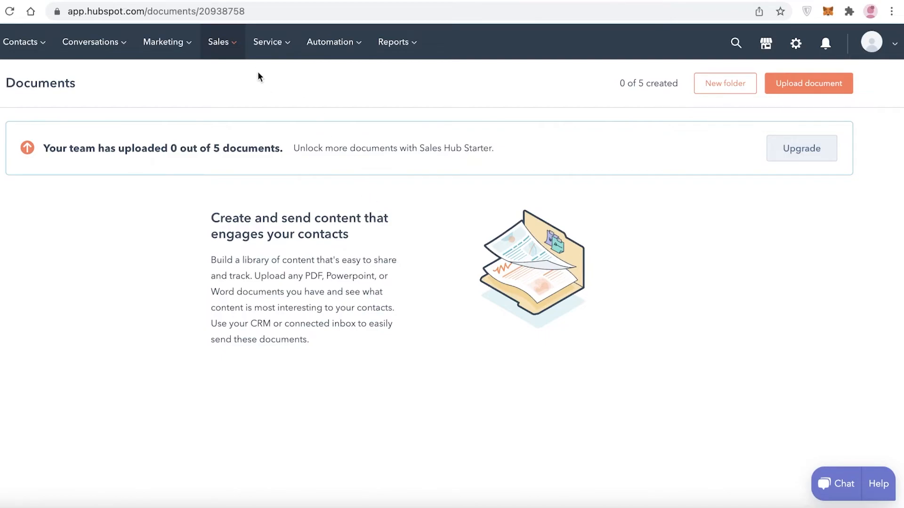
View the list of all service tickets.
left_click(204, 52)
mouse_move(263, 52)
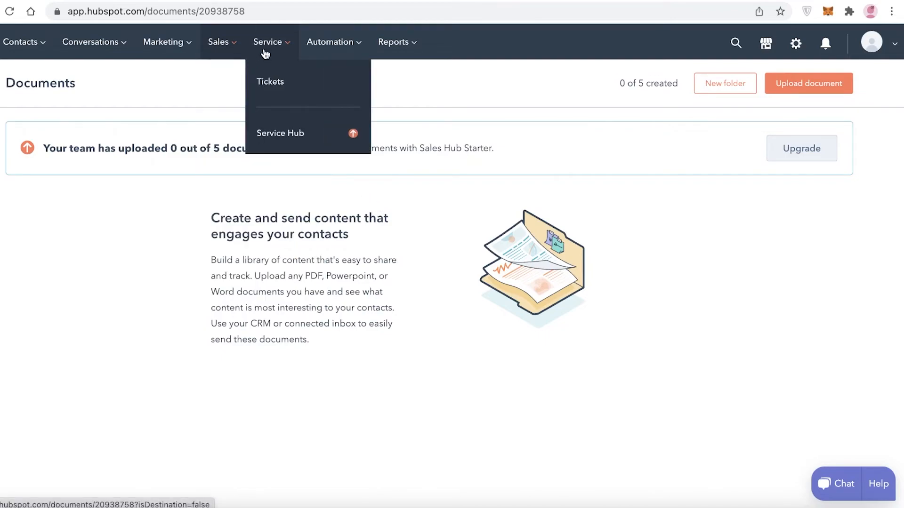
left_click(278, 79)
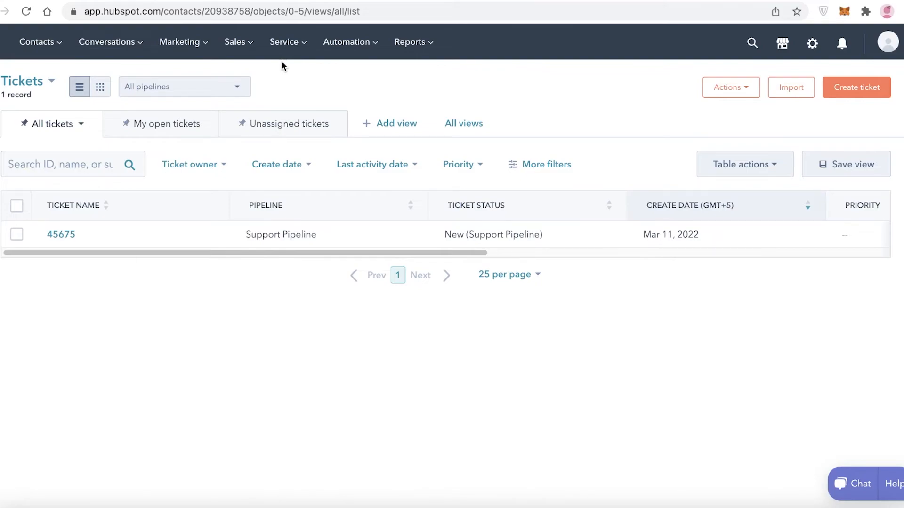
View the Sequences automation page and the Analytics Tools page.
left_click(351, 42)
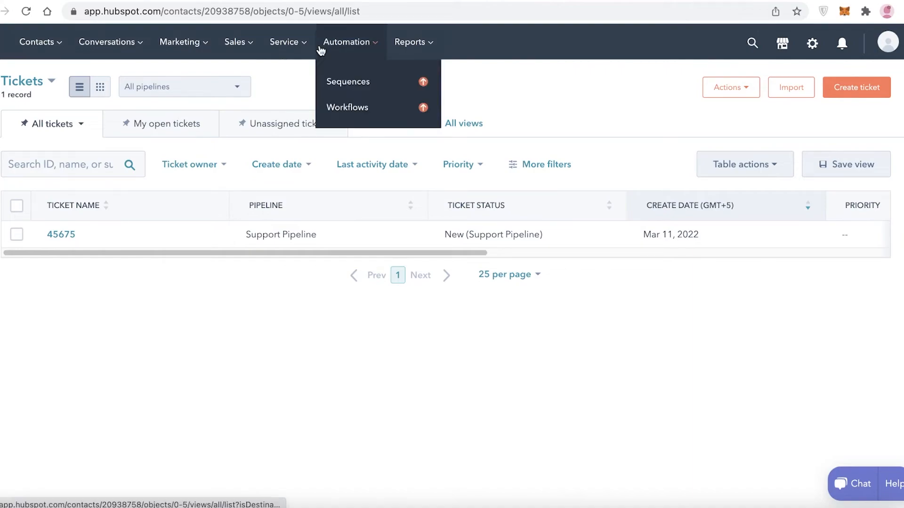
left_click(355, 81)
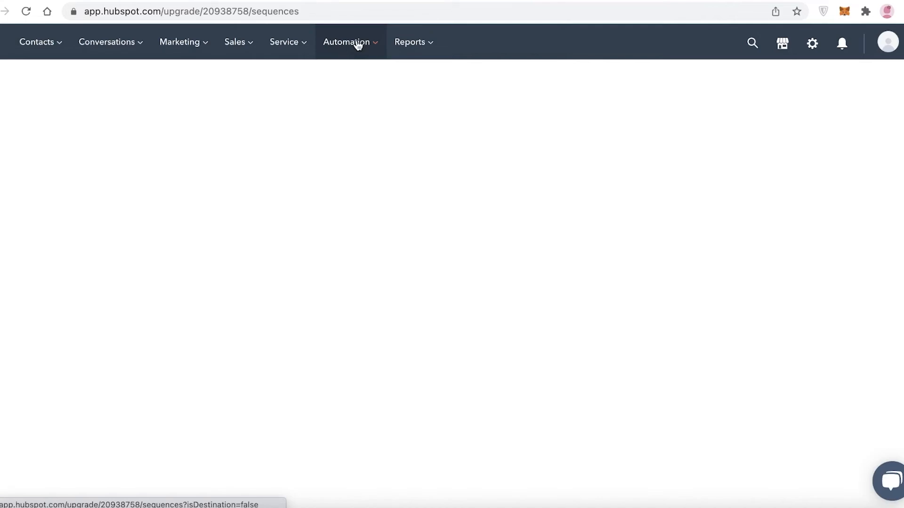
left_click(355, 42)
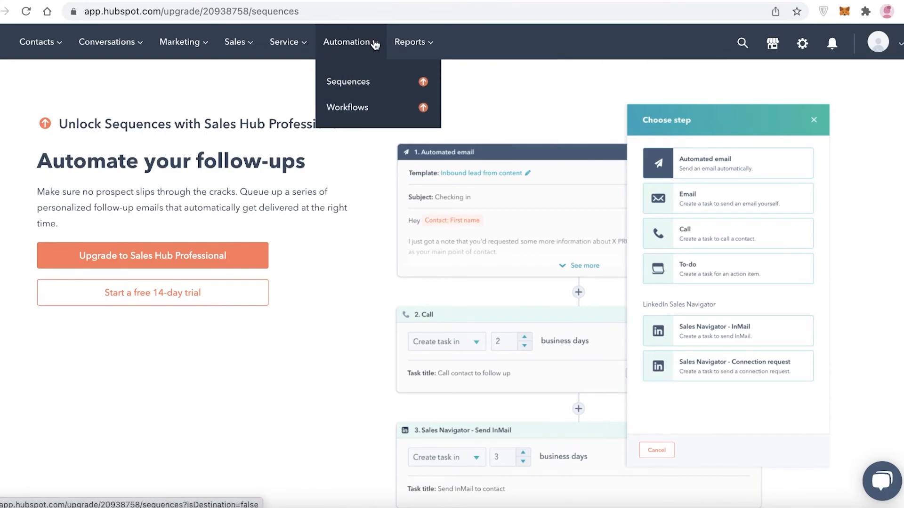
left_click(411, 42)
left_click(418, 76)
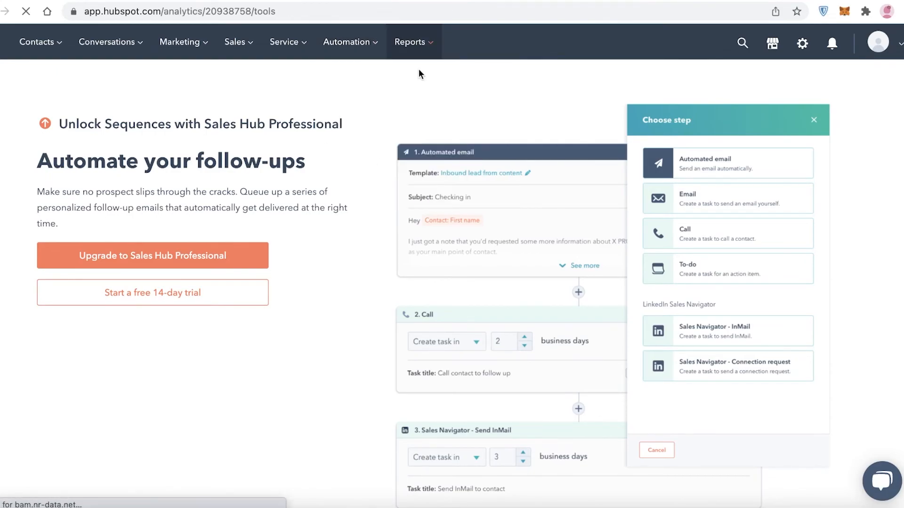
left_click(411, 43)
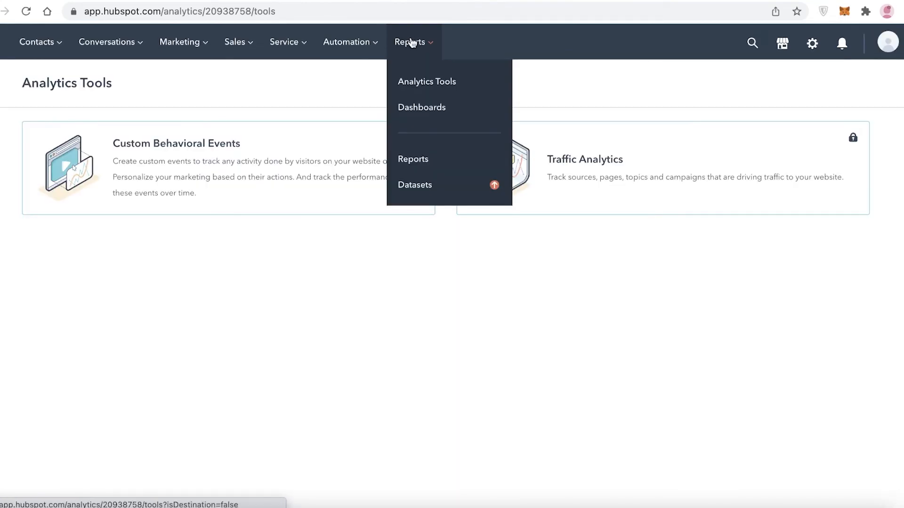
Go to the dashboard library, dismiss its welcome message, and browse the premade dashboards.
left_click(432, 105)
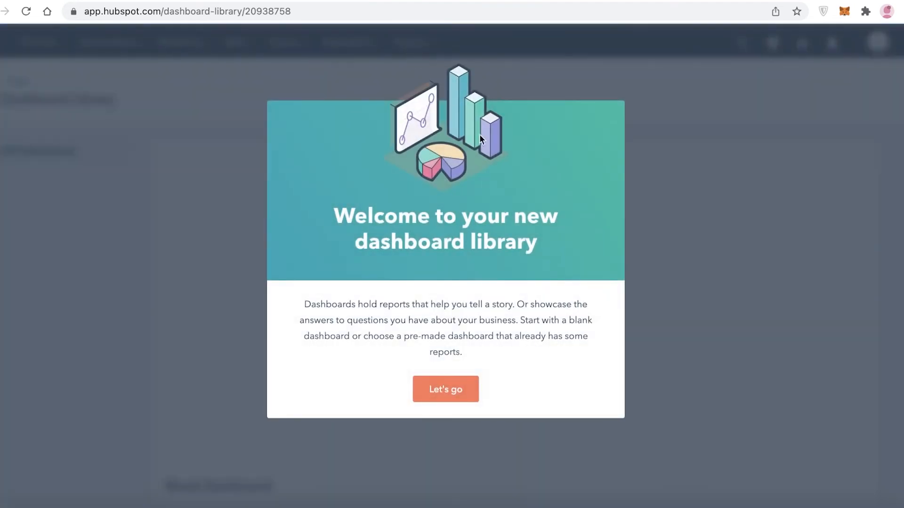
left_click(441, 385)
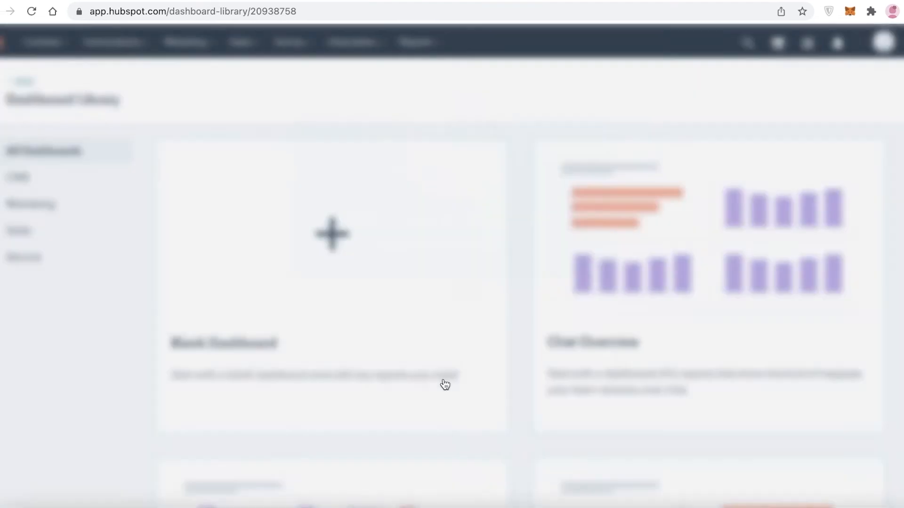
scroll(666, 300, "down", 15)
scroll(555, 161, "up", 15)
scroll(612, 140, "down", 20)
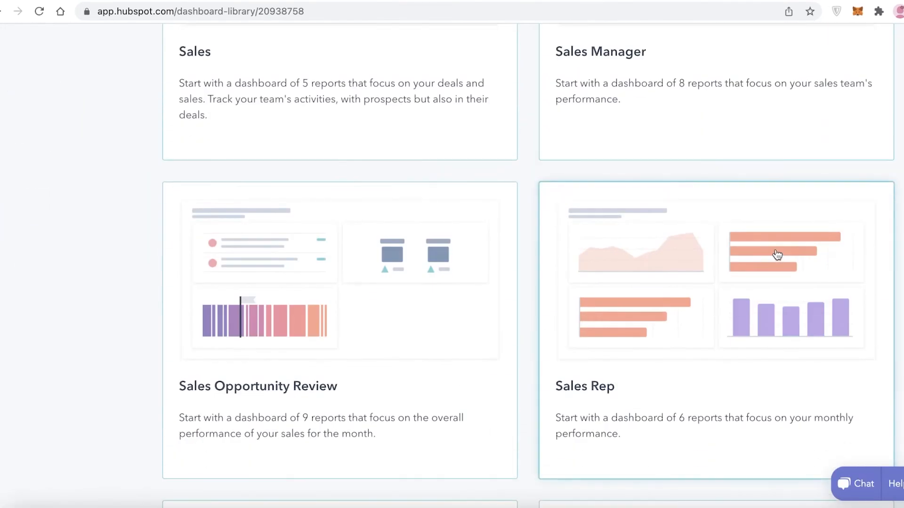
scroll(777, 255, "down", 10)
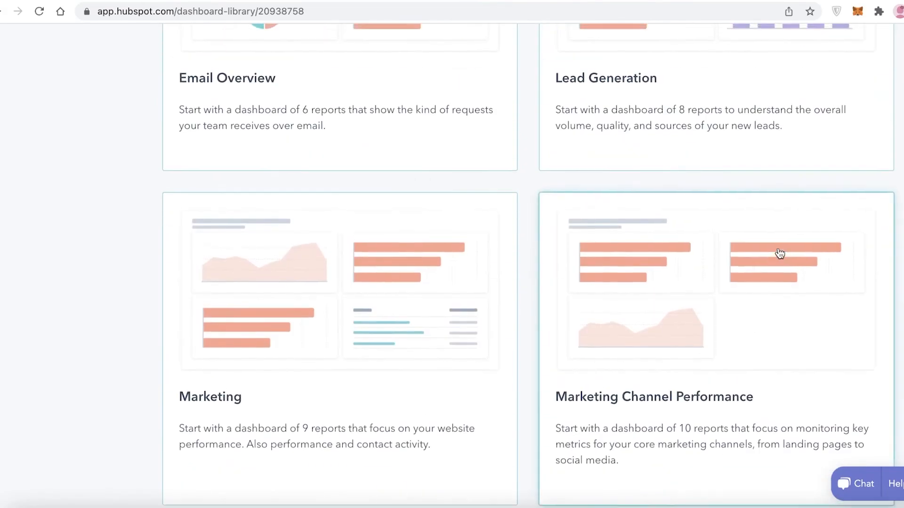
scroll(780, 254, "up", 20)
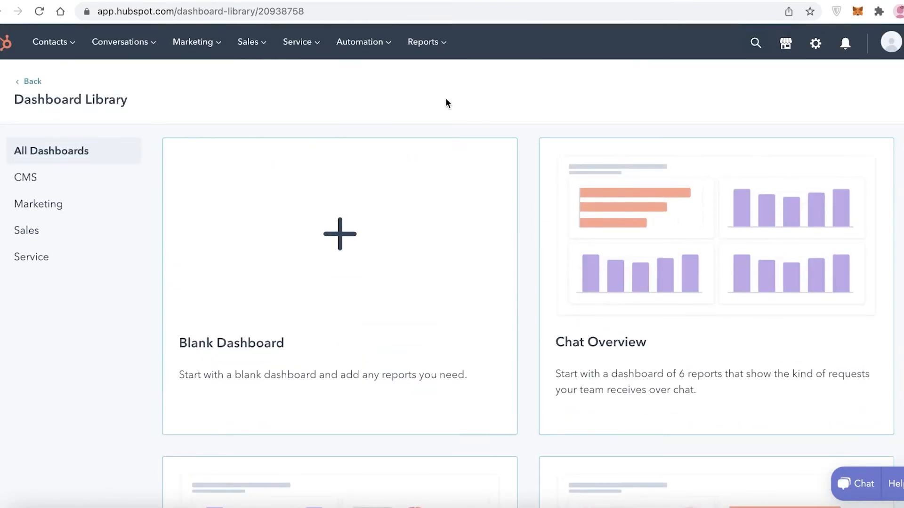
Revisit the Analytics Tools page and view the CMS Hub pricing plans.
left_click(430, 52)
left_click(437, 79)
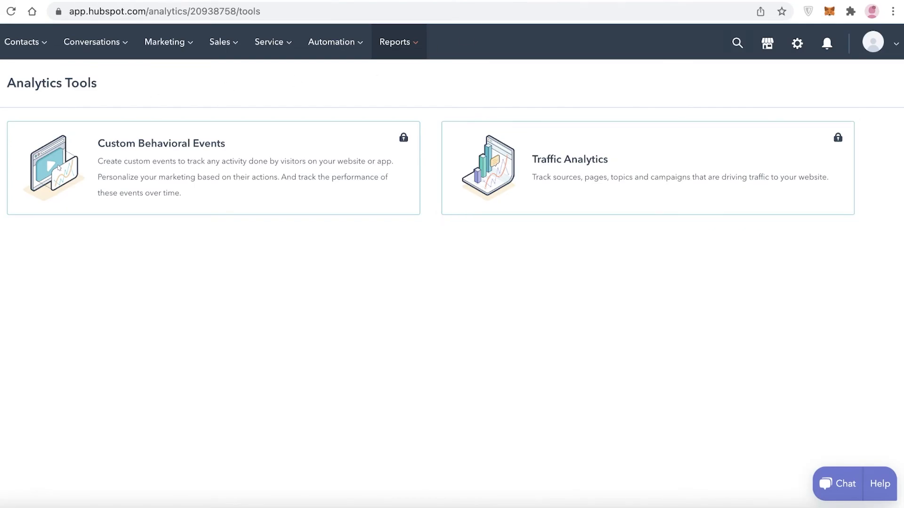
left_click(32, 11)
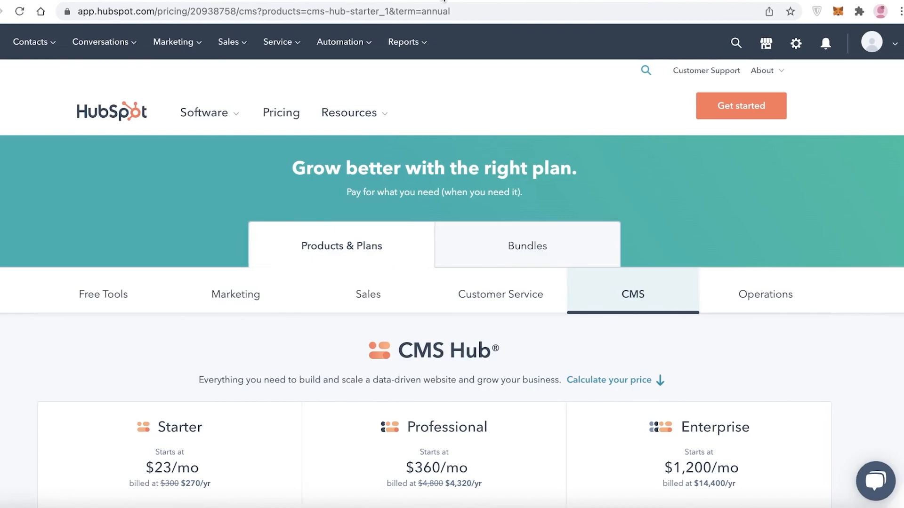
scroll(521, 191, "down", 6)
scroll(521, 192, "up", 6)
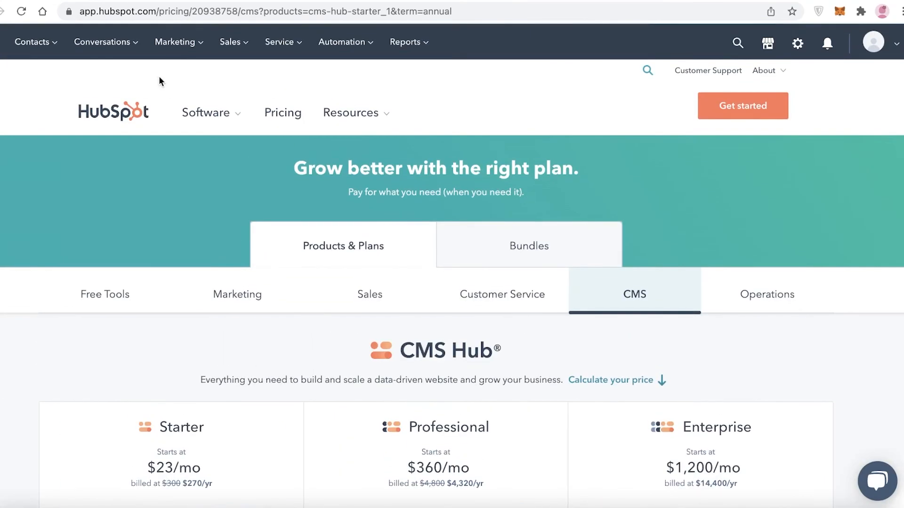
Look through the Free HubSpot CRM product page and show its section for Salespeople.
mouse_move(240, 109)
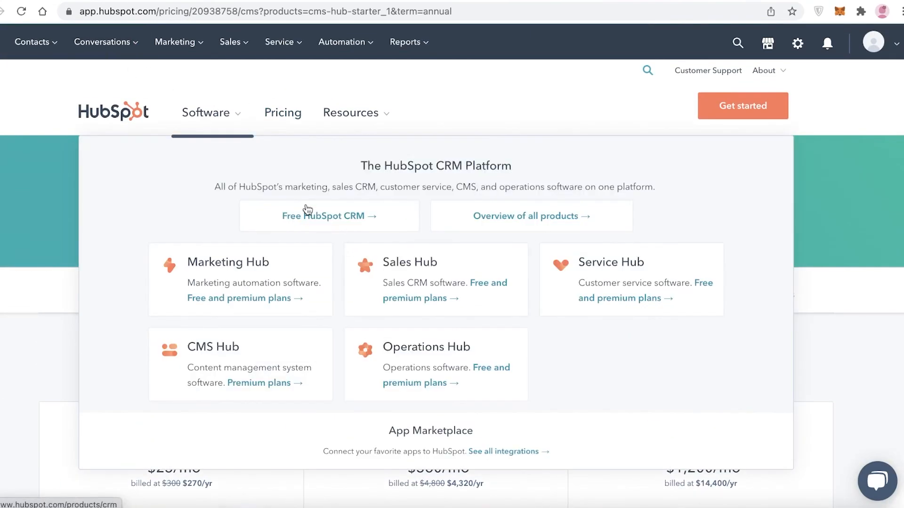
left_click(312, 218)
scroll(308, 221, "down", 10)
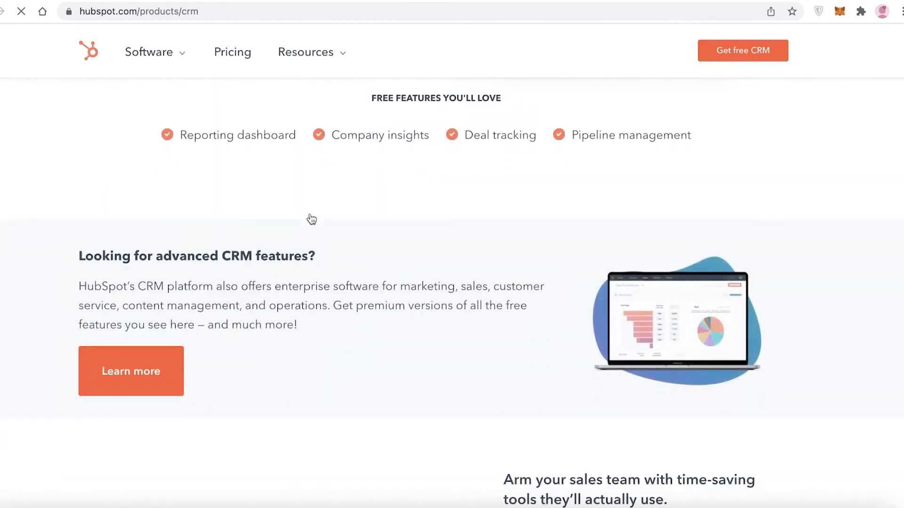
scroll(291, 189, "up", 6)
scroll(289, 188, "up", 3)
left_click(288, 260)
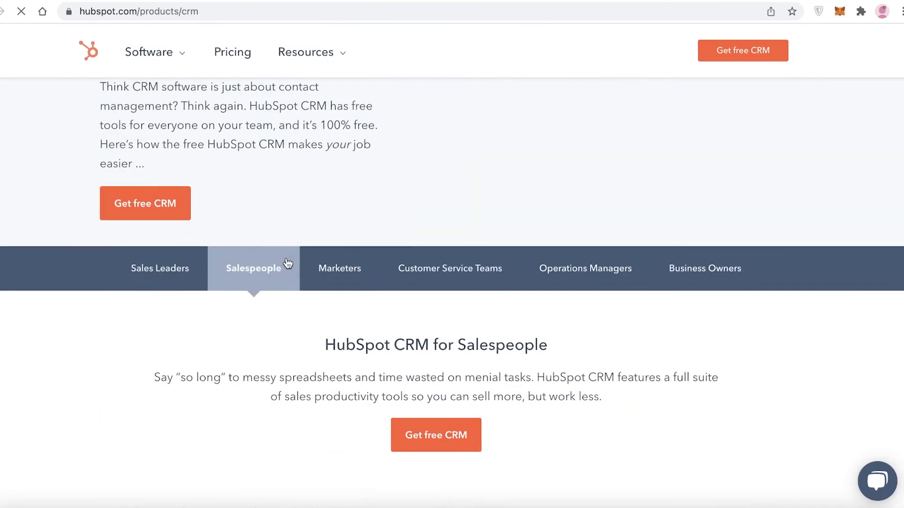
scroll(296, 265, "up", 2)
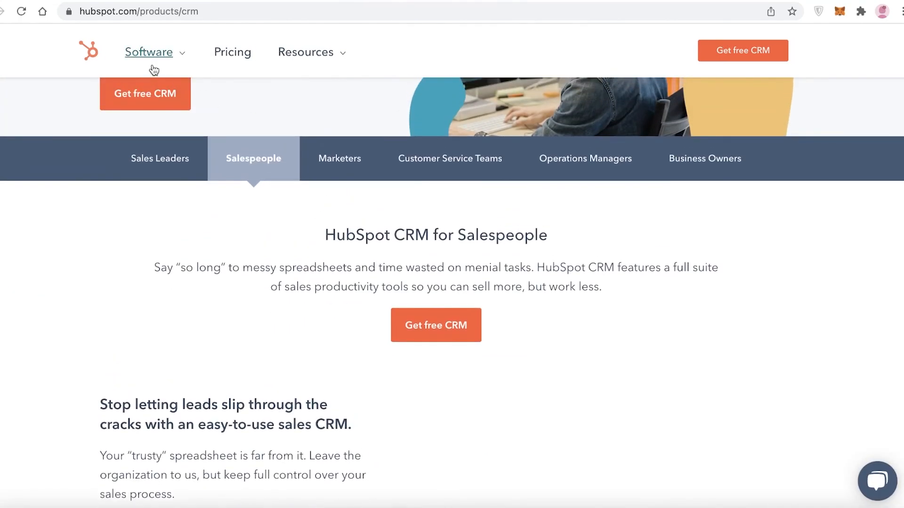
Open the Marketing Hub product page from the website's software overview.
mouse_move(152, 66)
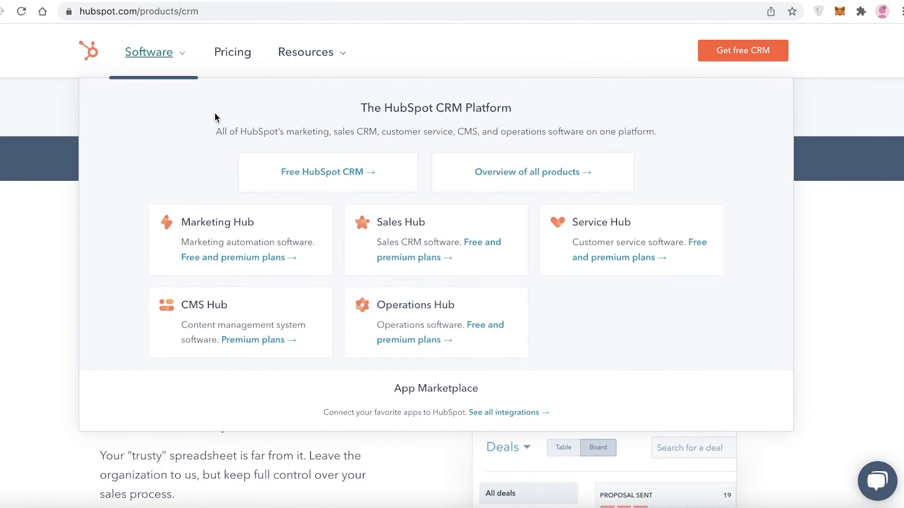
left_click(245, 234)
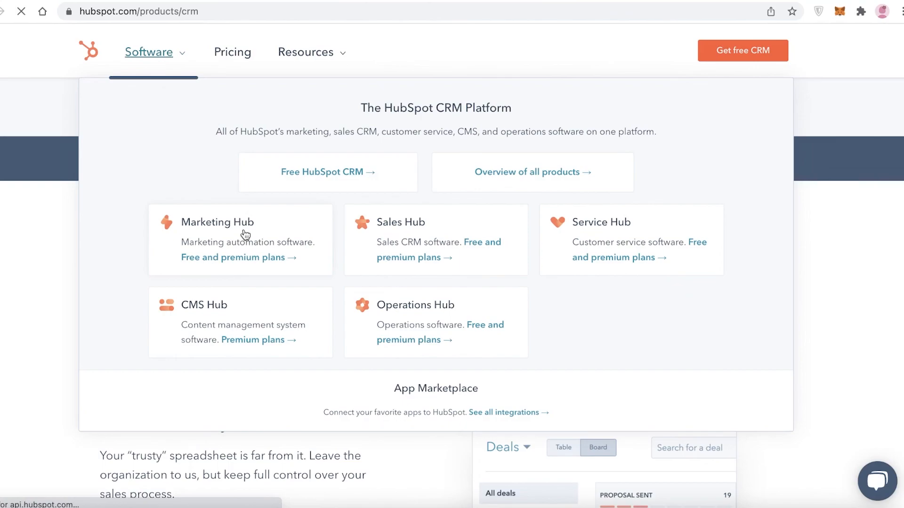